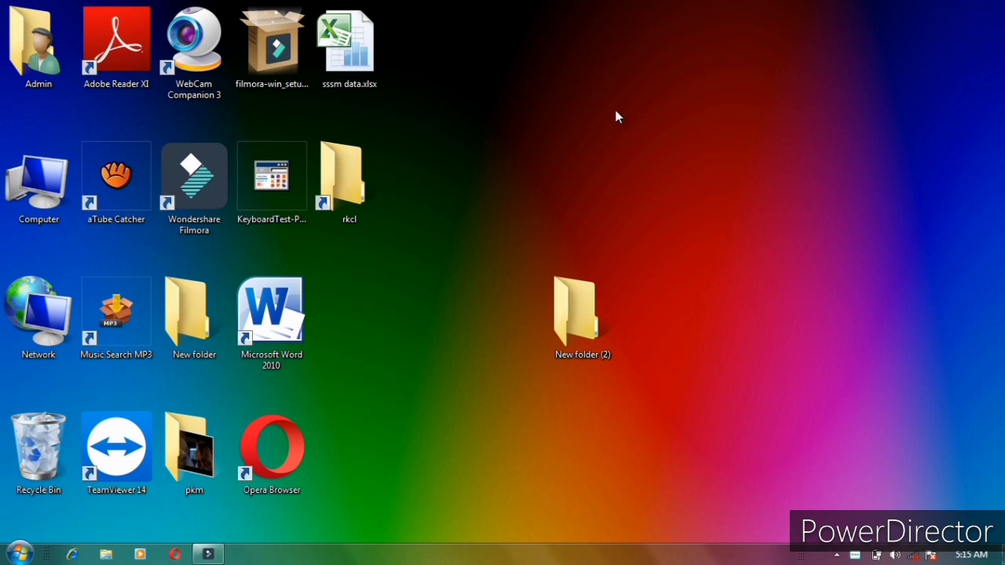
Step: Select the whole group of desktop icons from Admin to Opera Browser, and clear the selection
{"action": "key", "text": "Tab"}
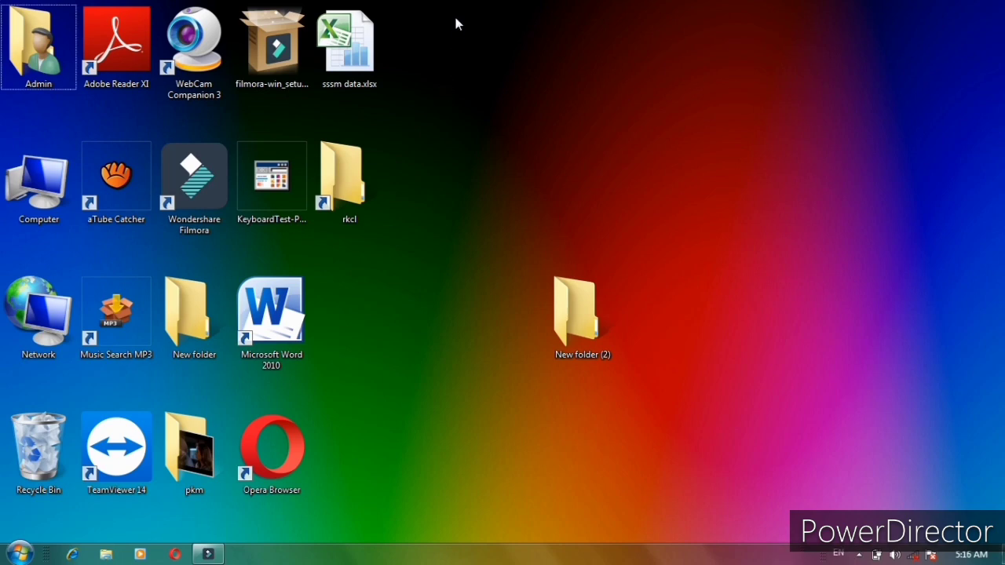
{"action": "left_click_drag", "start_coordinate": [495, 23], "coordinate": [2, 472]}
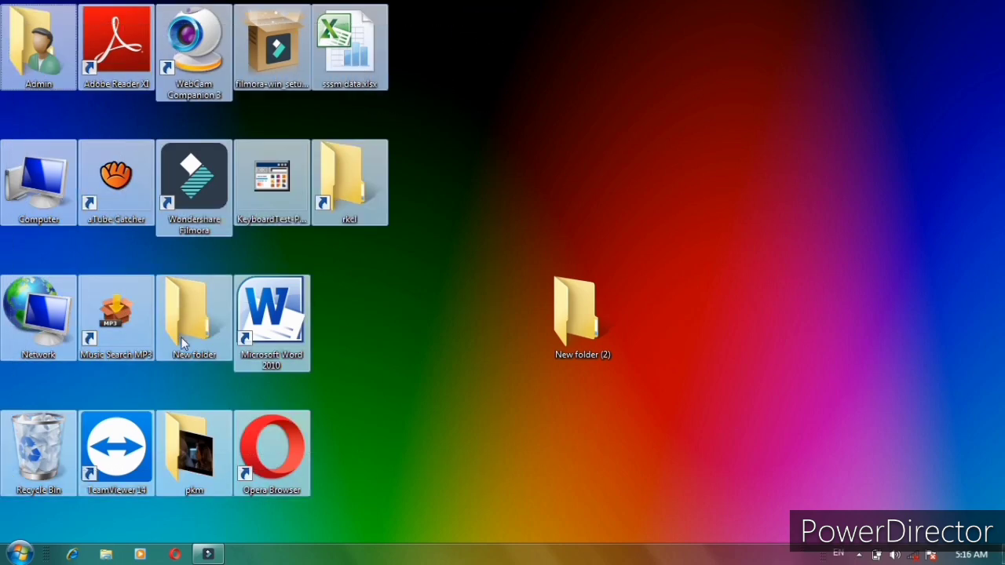
{"action": "left_click", "coordinate": [473, 237]}
{"action": "left_click", "coordinate": [369, 350]}
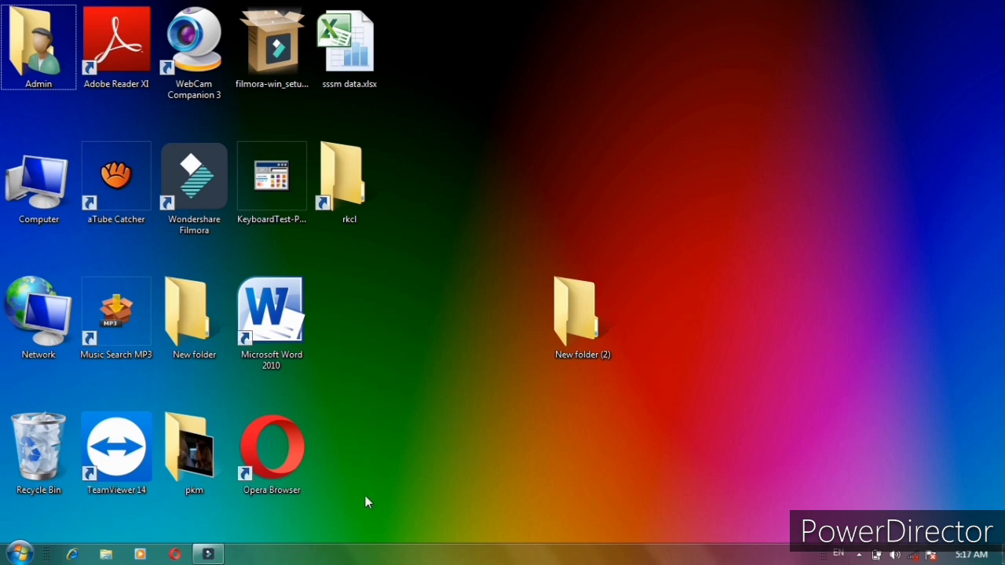
Step: Open the desktop folder "New folder (2)" and minimize its window
{"action": "double_click", "coordinate": [568, 343]}
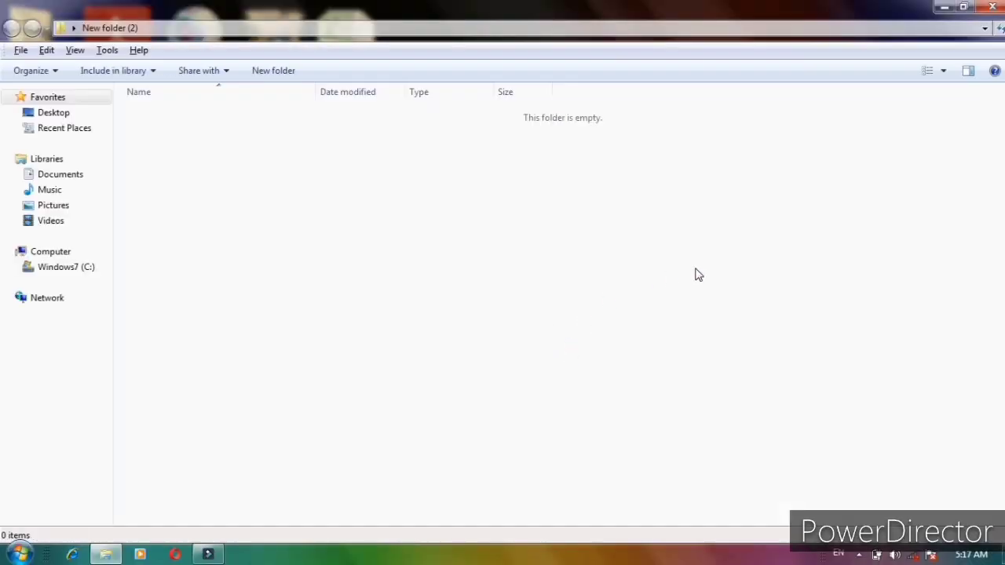
{"action": "left_click", "coordinate": [946, 6]}
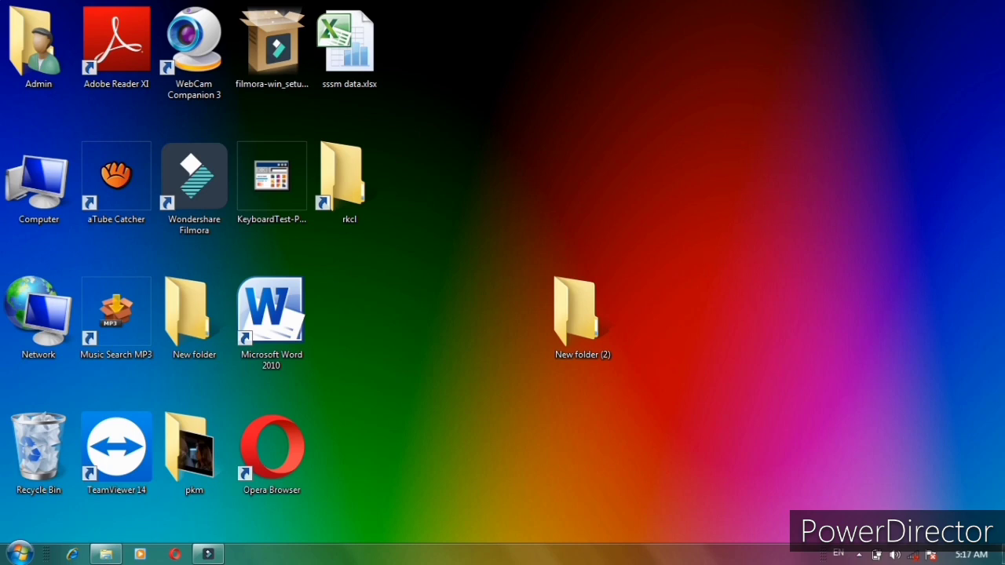
{"action": "mouse_move", "coordinate": [106, 558]}
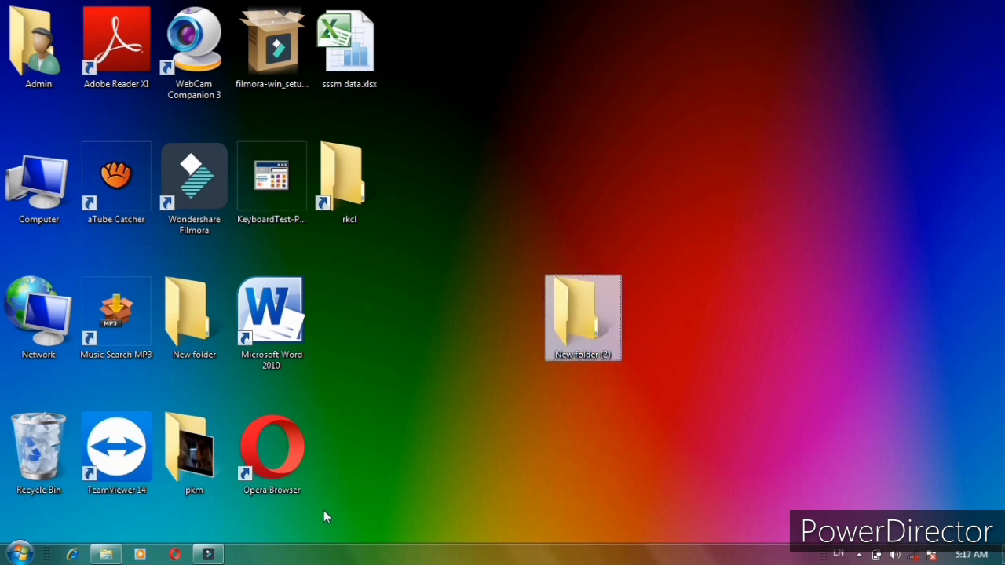
{"action": "left_click", "coordinate": [440, 398]}
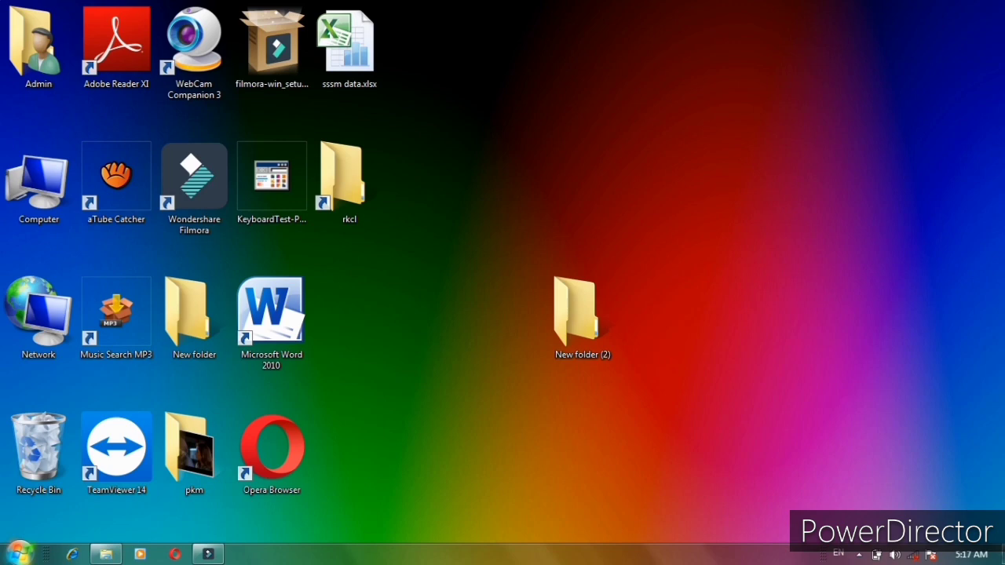
Step: Examine the Start menu's shutdown options and its list of all installed programs, and close the menu
{"action": "left_click", "coordinate": [19, 553]}
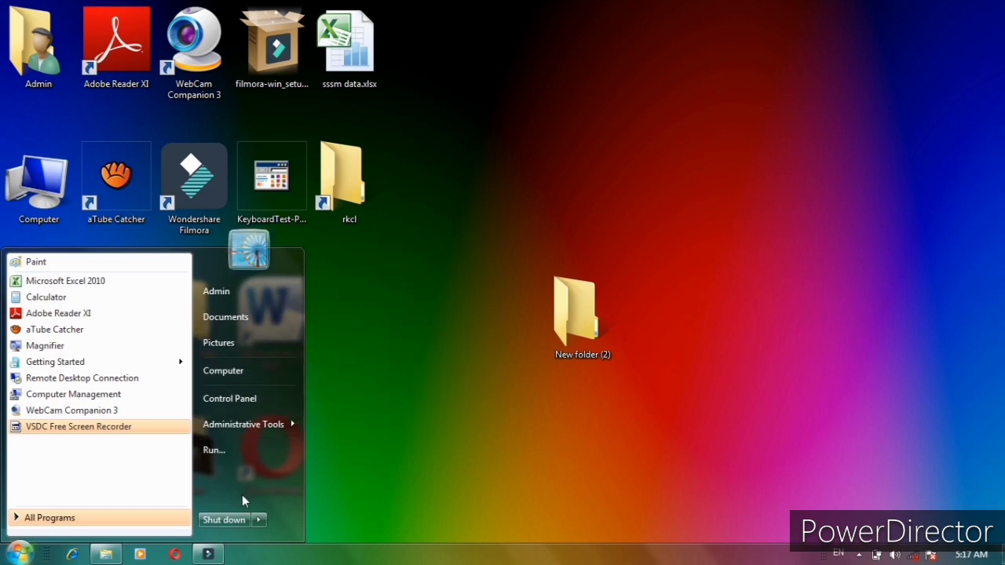
{"action": "left_click", "coordinate": [258, 520]}
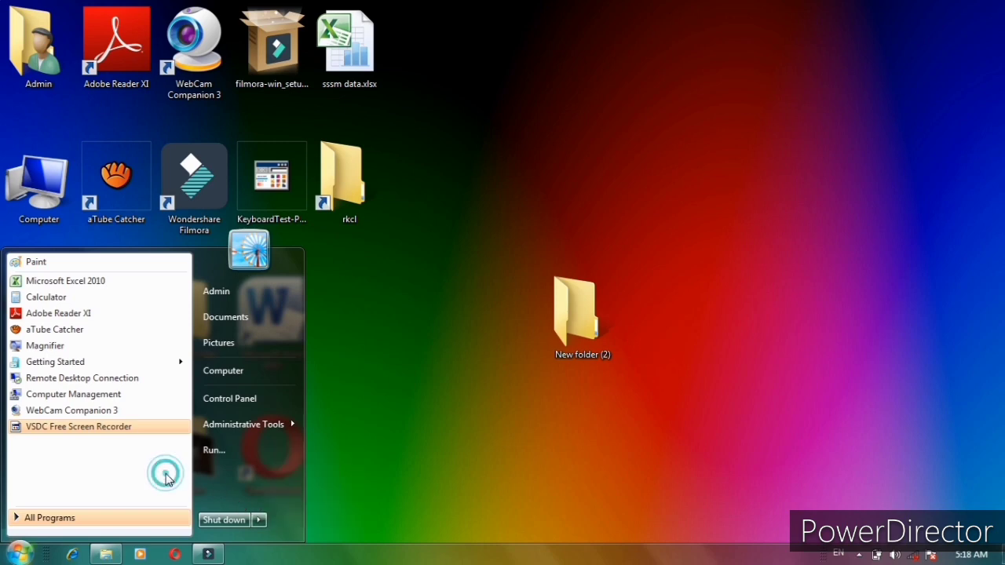
{"action": "left_click", "coordinate": [150, 525]}
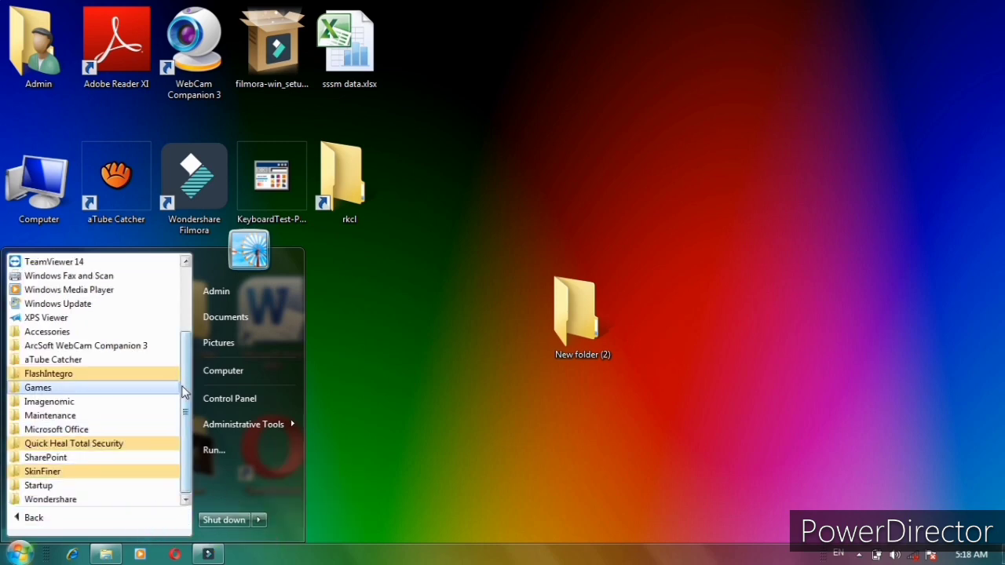
{"action": "scroll", "coordinate": [185, 393], "scroll_direction": "up", "scroll_amount": 2}
{"action": "left_click", "coordinate": [751, 429]}
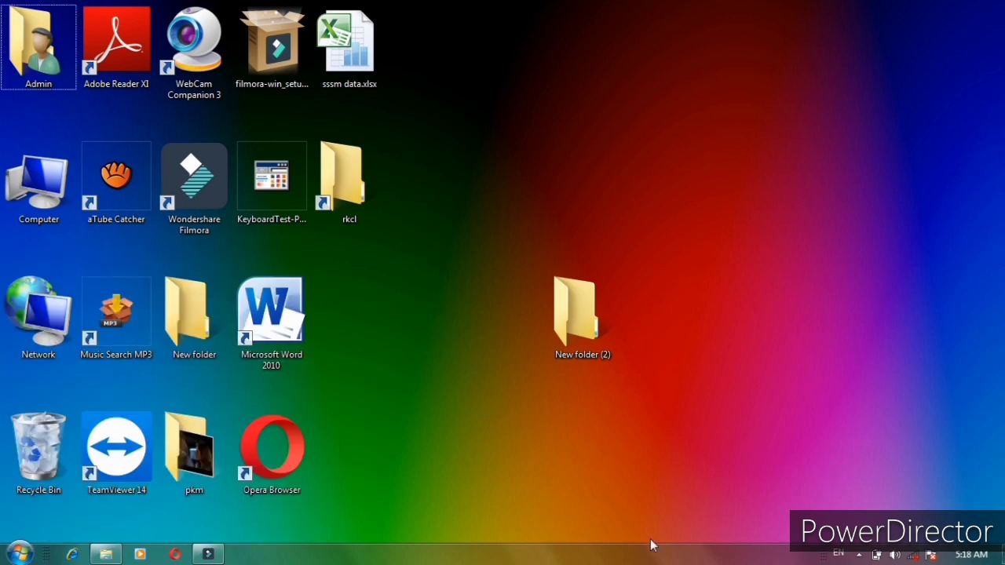
Step: Set the system date to 18 January 1980 and the clock's hour to 1 AM
{"action": "left_click", "coordinate": [953, 555]}
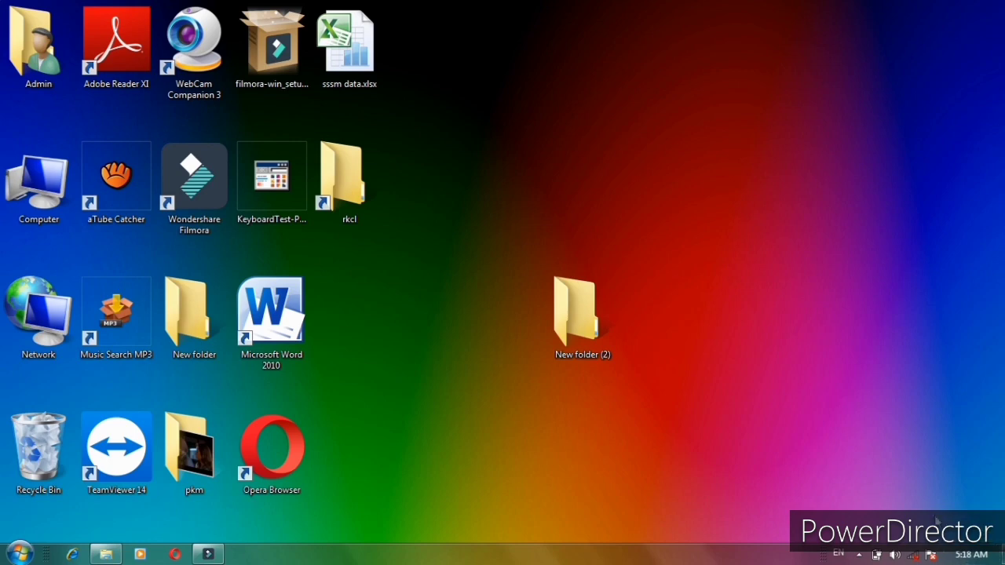
{"action": "left_click", "coordinate": [958, 555]}
{"action": "left_click", "coordinate": [871, 524]}
{"action": "left_click", "coordinate": [332, 206]}
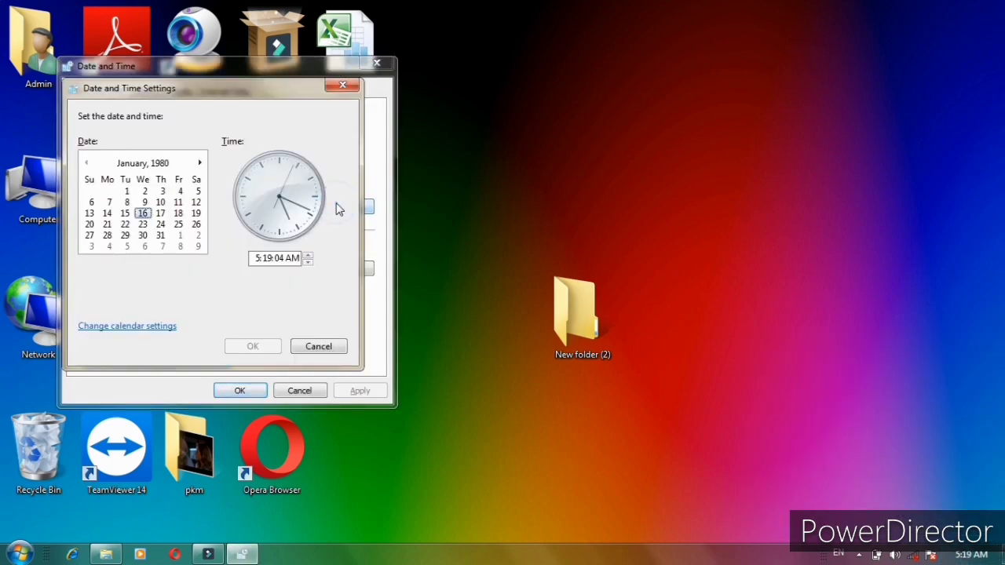
{"action": "left_click", "coordinate": [178, 214]}
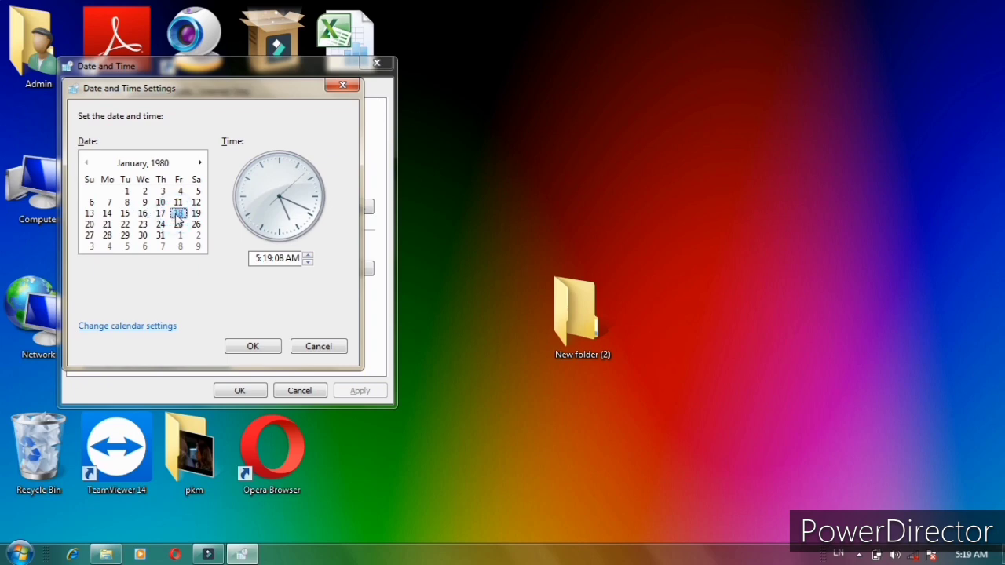
{"action": "left_click", "coordinate": [264, 257]}
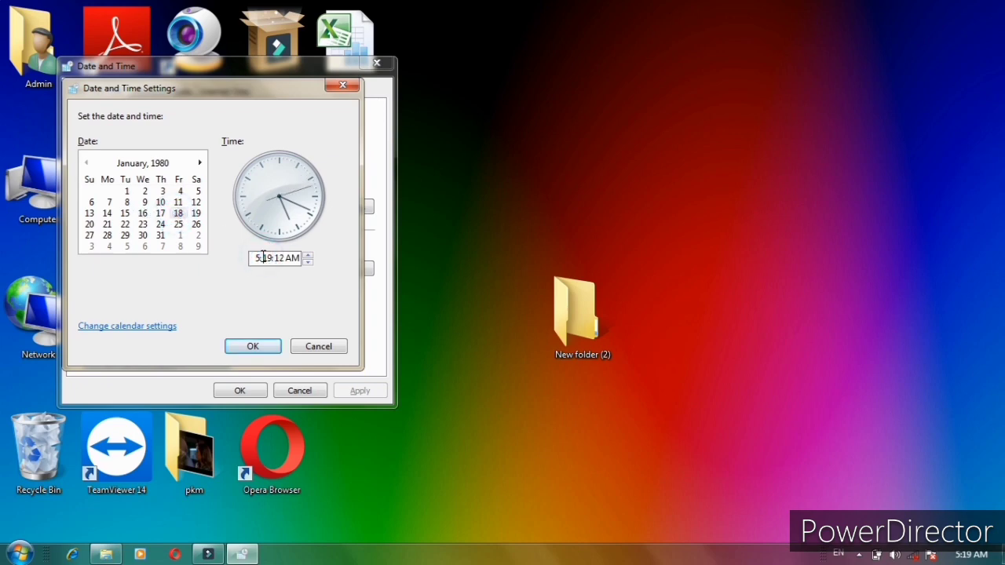
{"action": "type", "text": "1"}
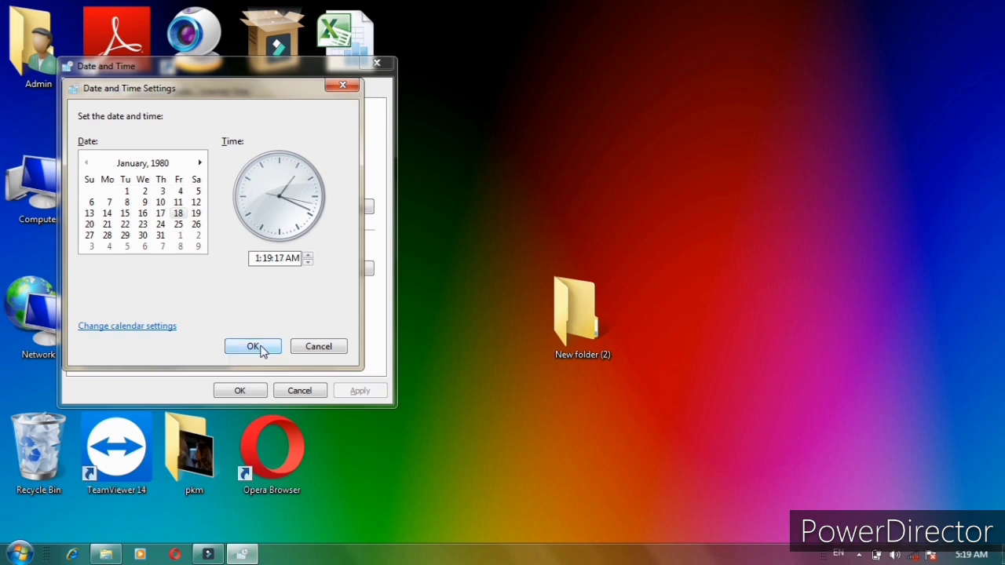
{"action": "left_click", "coordinate": [261, 350]}
{"action": "left_click", "coordinate": [248, 390]}
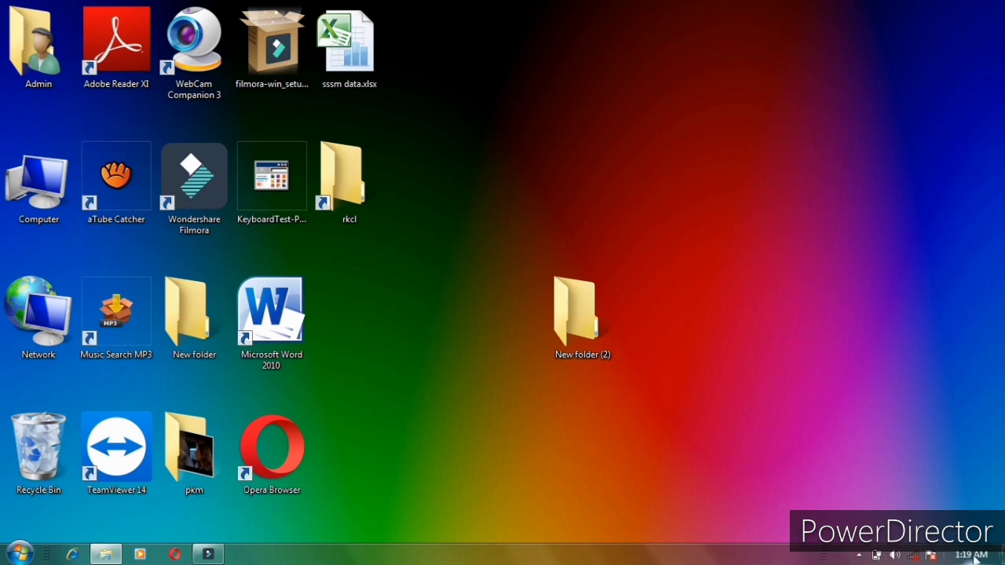
{"action": "mouse_move", "coordinate": [970, 558]}
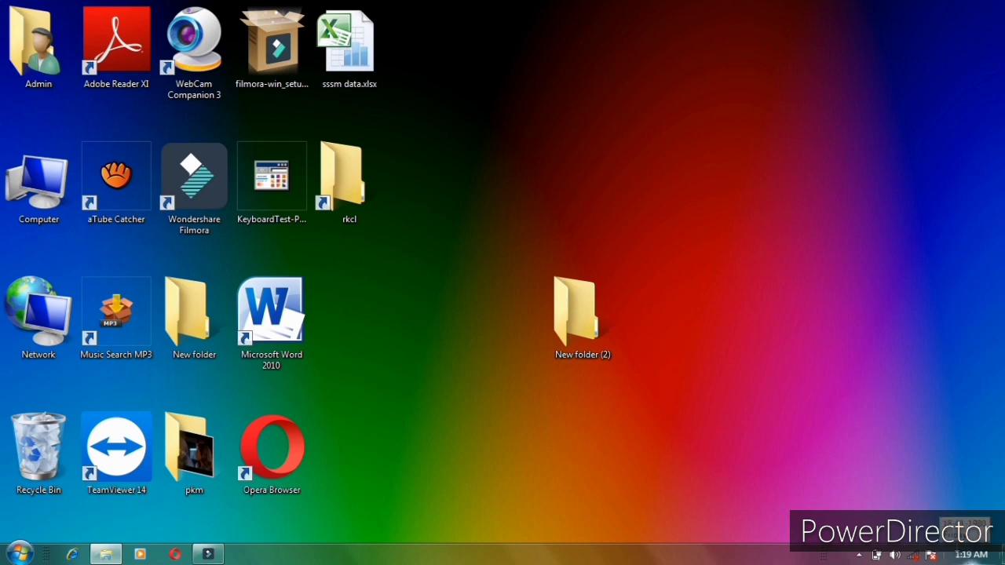
Step: Connect to the available unsecured wireless network and dismiss the firewall notice
{"action": "mouse_move", "coordinate": [913, 558]}
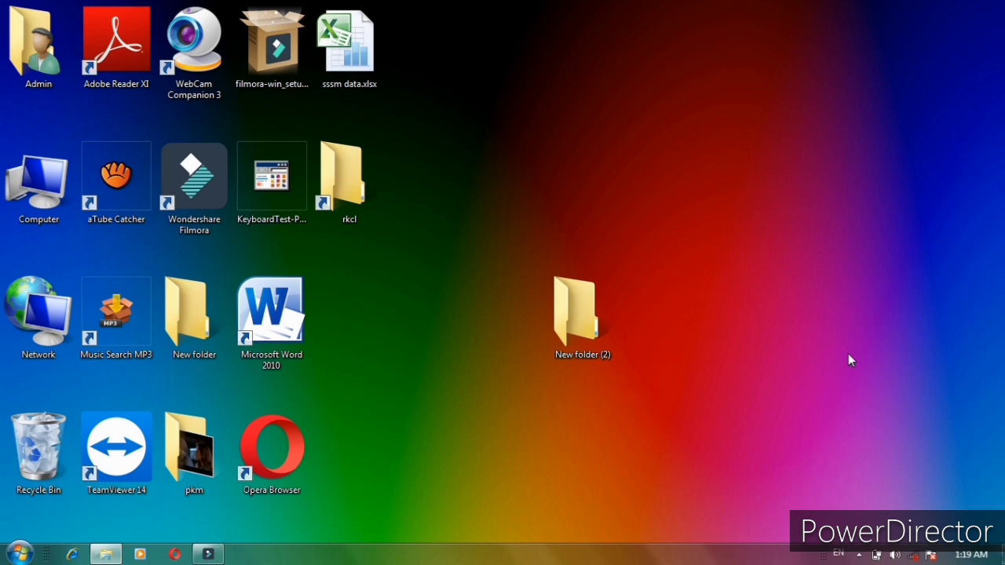
{"action": "left_click", "coordinate": [910, 557]}
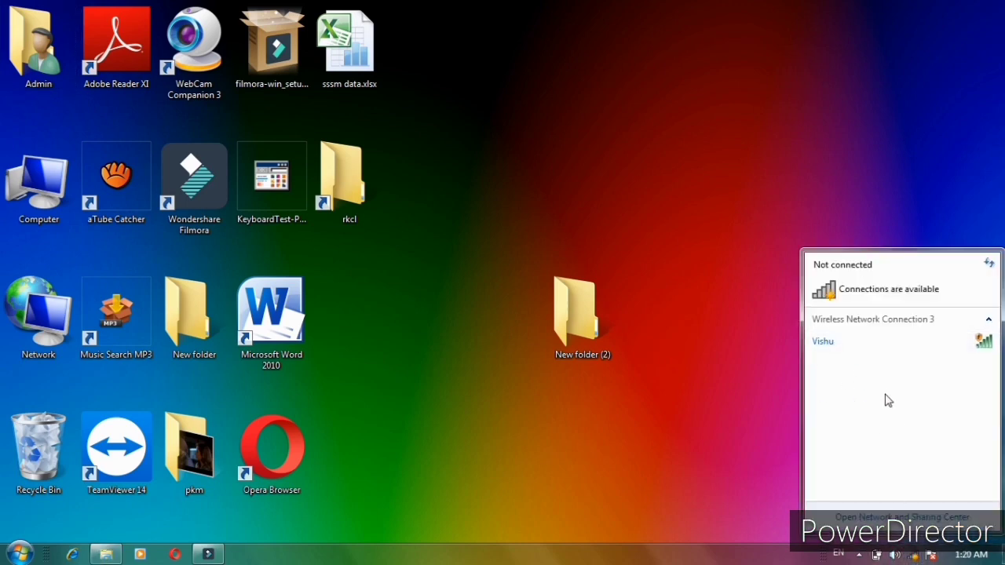
{"action": "left_click", "coordinate": [879, 352]}
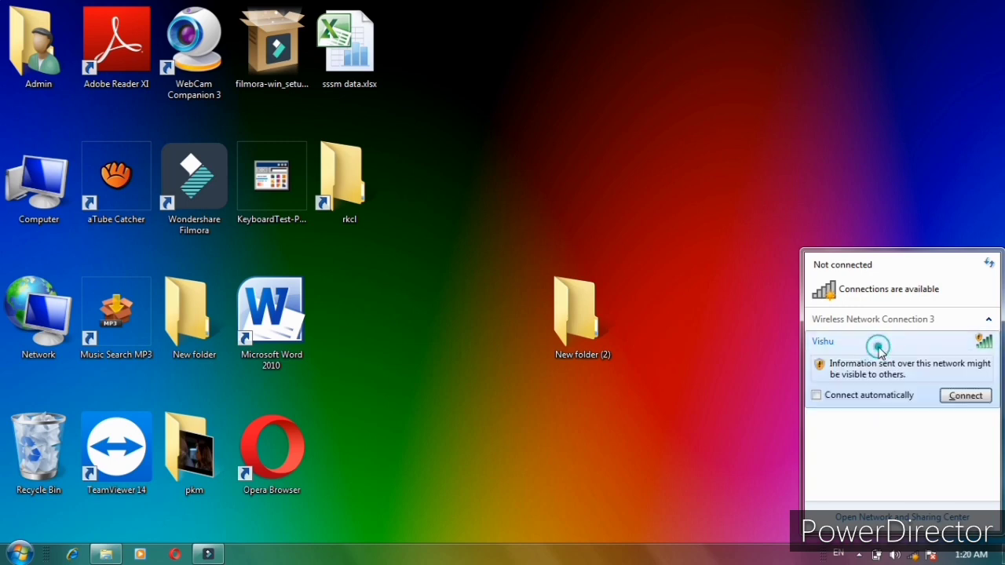
{"action": "left_click", "coordinate": [965, 396]}
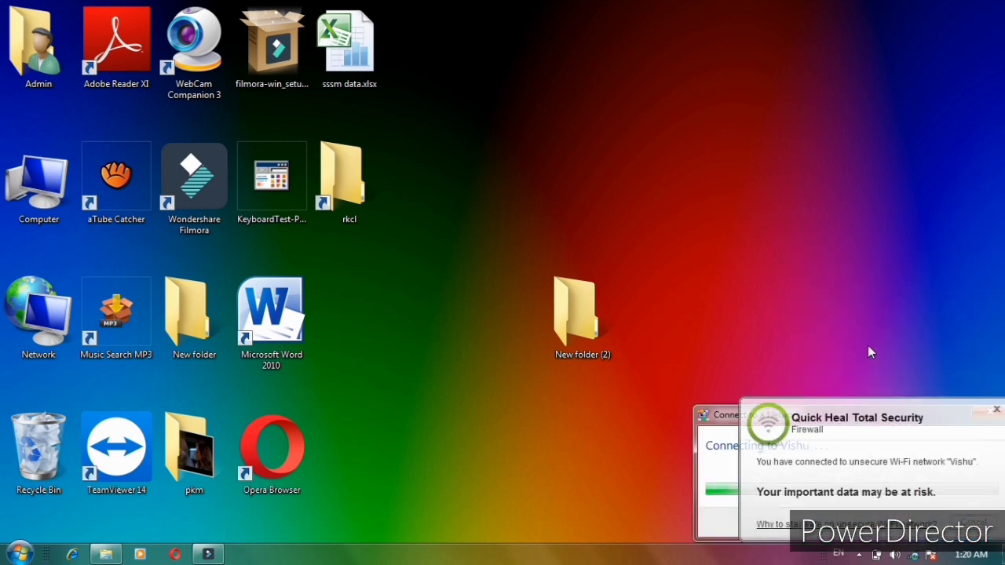
{"action": "left_click", "coordinate": [991, 406]}
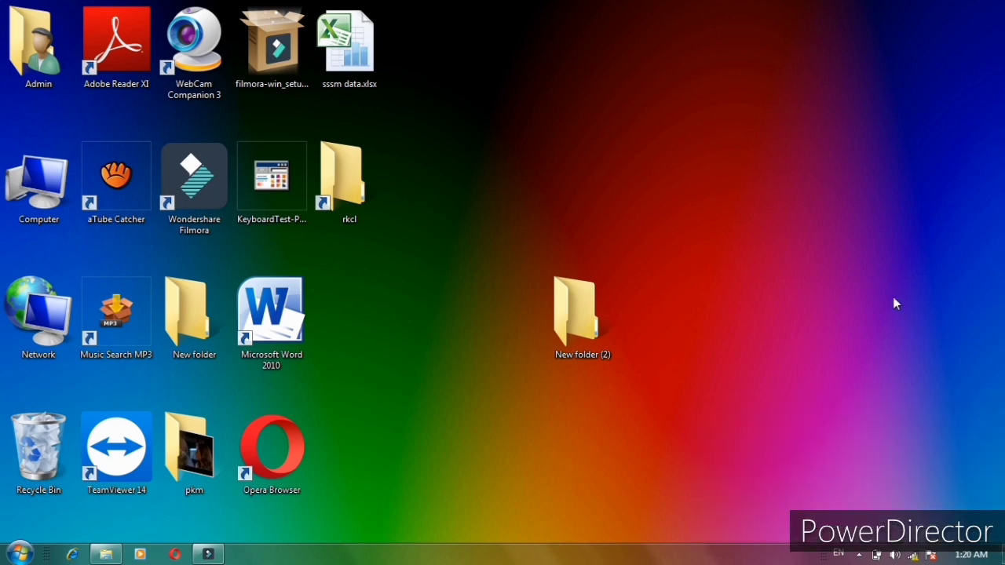
Step: Set the Speakers volume to 100 and System Sounds to maximum in the Volume Mixer, and close it
{"action": "left_click", "coordinate": [896, 555]}
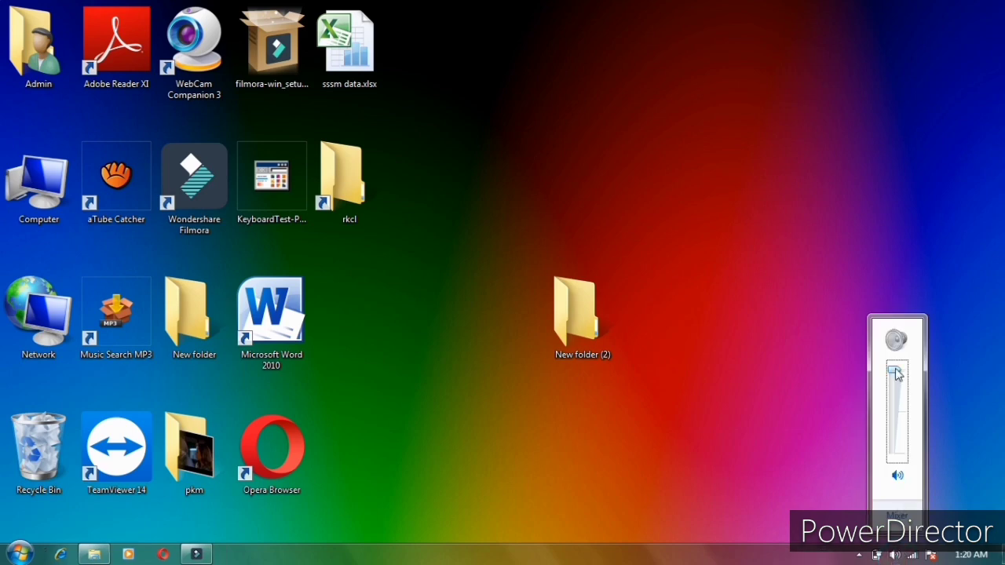
{"action": "mouse_move", "coordinate": [896, 373]}
{"action": "left_mouse_down"}
{"action": "mouse_move", "coordinate": [893, 416]}
{"action": "mouse_move", "coordinate": [892, 368]}
{"action": "left_mouse_up"}
{"action": "left_click", "coordinate": [899, 518]}
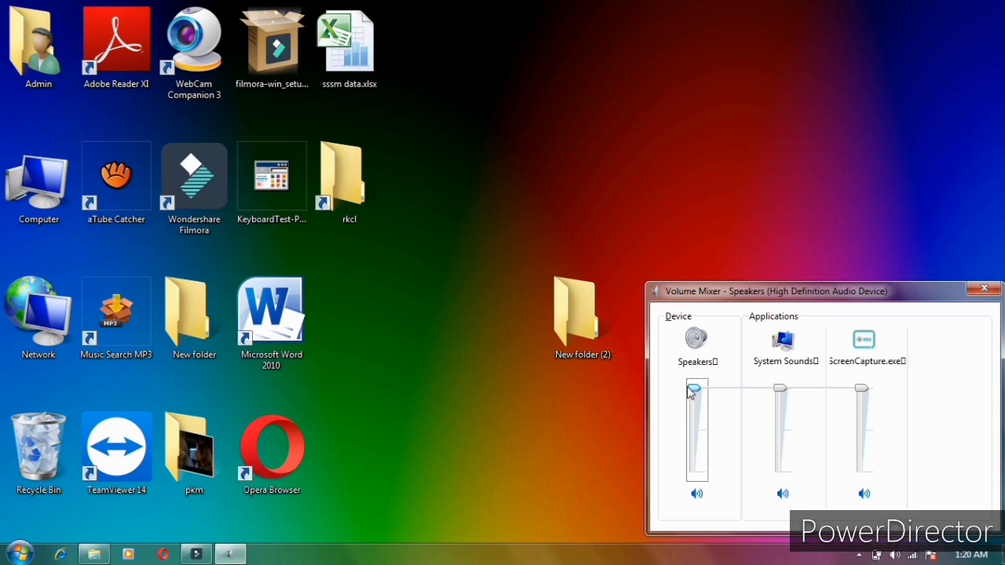
{"action": "left_click_drag", "start_coordinate": [692, 394], "coordinate": [689, 367]}
{"action": "left_click", "coordinate": [695, 387]}
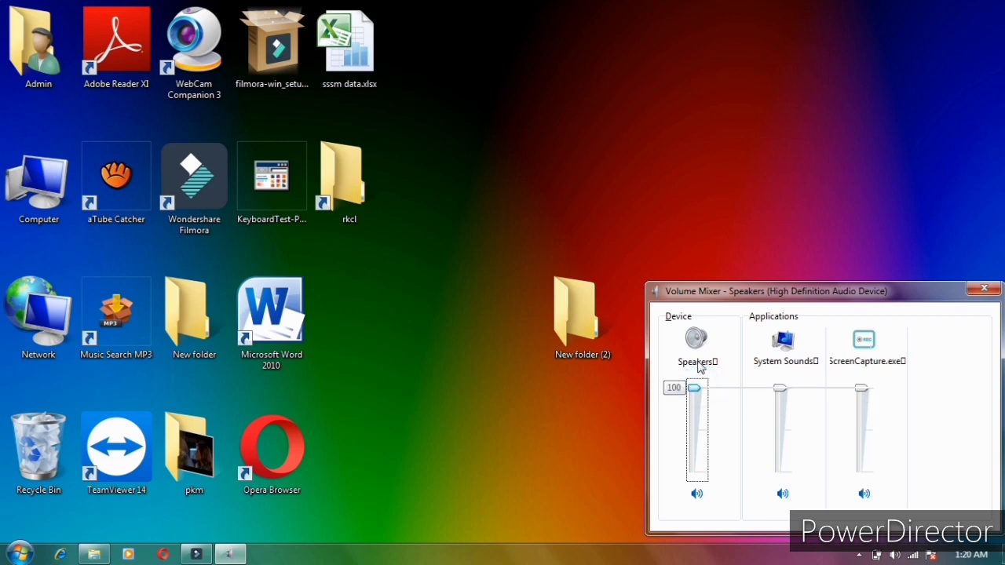
{"action": "mouse_move", "coordinate": [779, 388]}
{"action": "left_mouse_down"}
{"action": "mouse_move", "coordinate": [779, 422]}
{"action": "mouse_move", "coordinate": [788, 371]}
{"action": "left_mouse_up"}
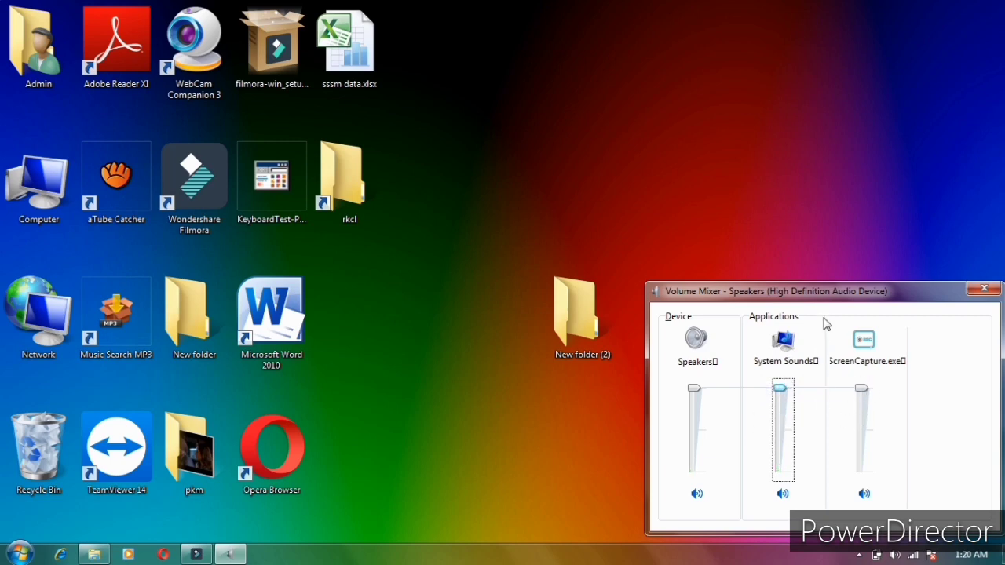
{"action": "left_click", "coordinate": [984, 288]}
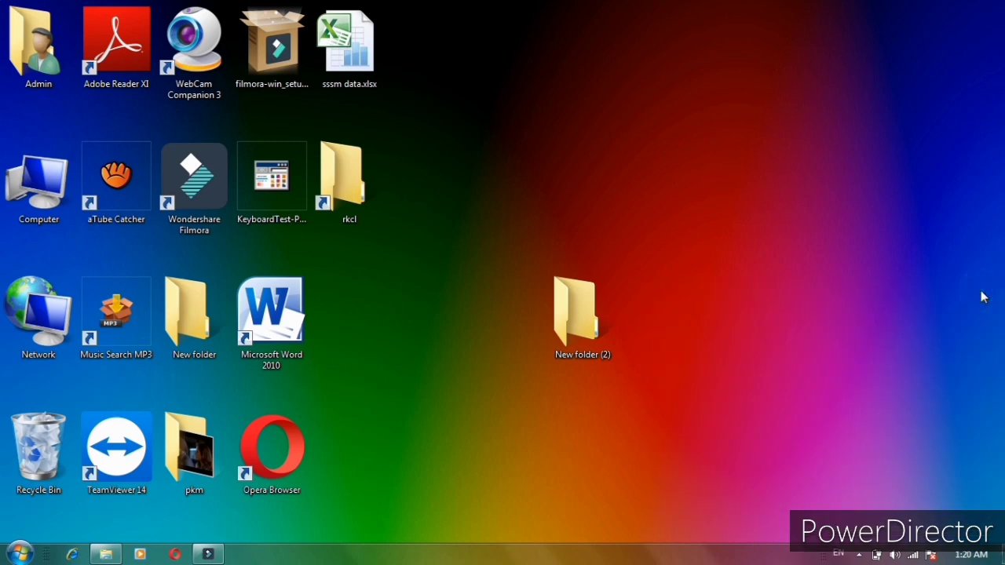
{"action": "left_click", "coordinate": [427, 227]}
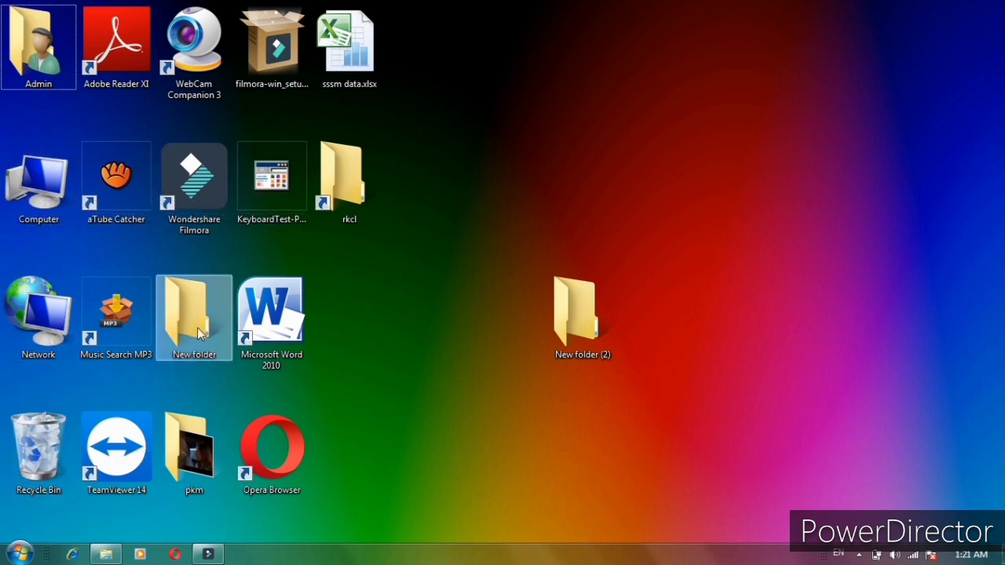
{"action": "left_click", "coordinate": [397, 370]}
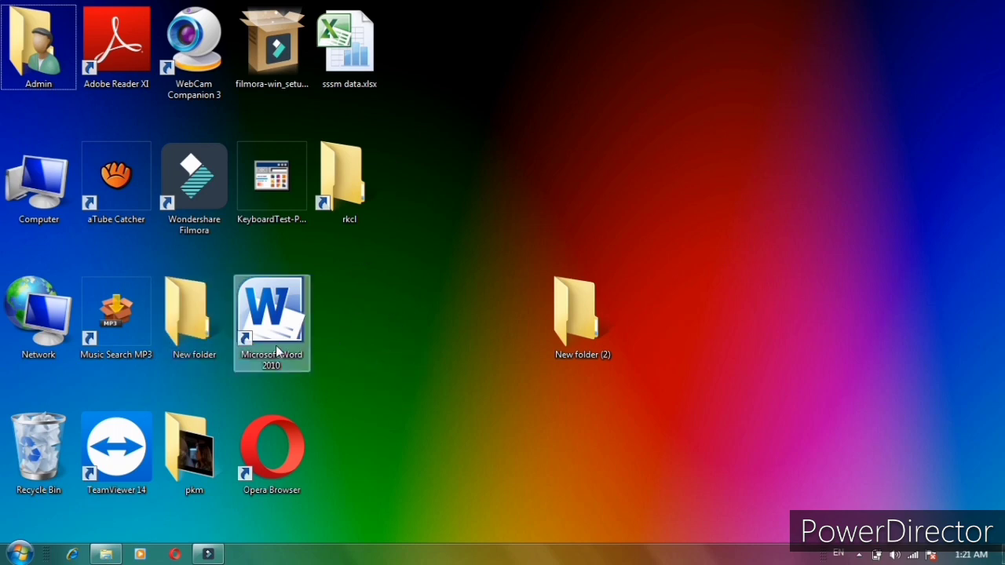
{"action": "left_click", "coordinate": [380, 312]}
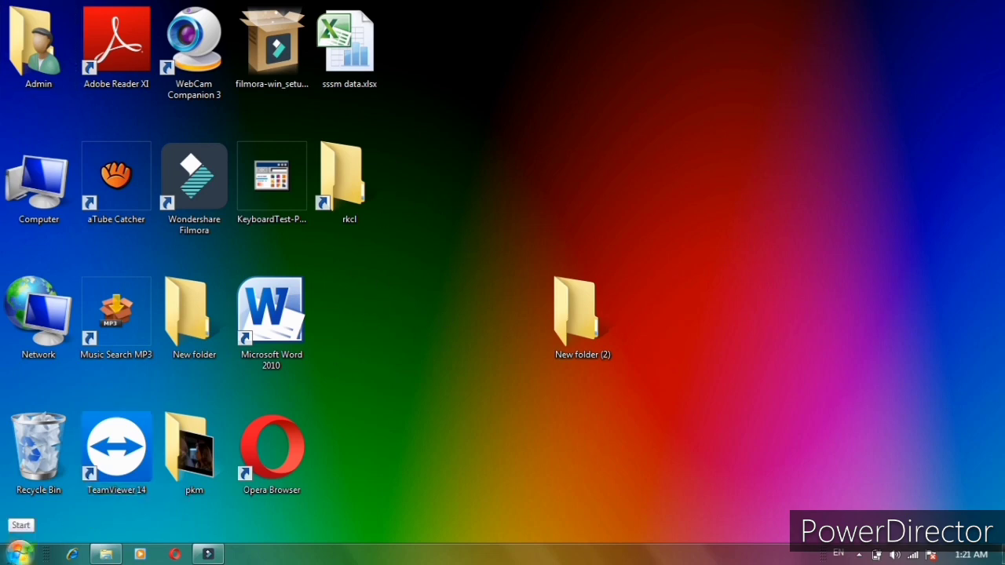
Step: Create a desktop shortcut for Microsoft PowerPoint 2010 from the Microsoft Office program group and return to the desktop
{"action": "left_click", "coordinate": [19, 554]}
{"action": "left_click", "coordinate": [20, 519]}
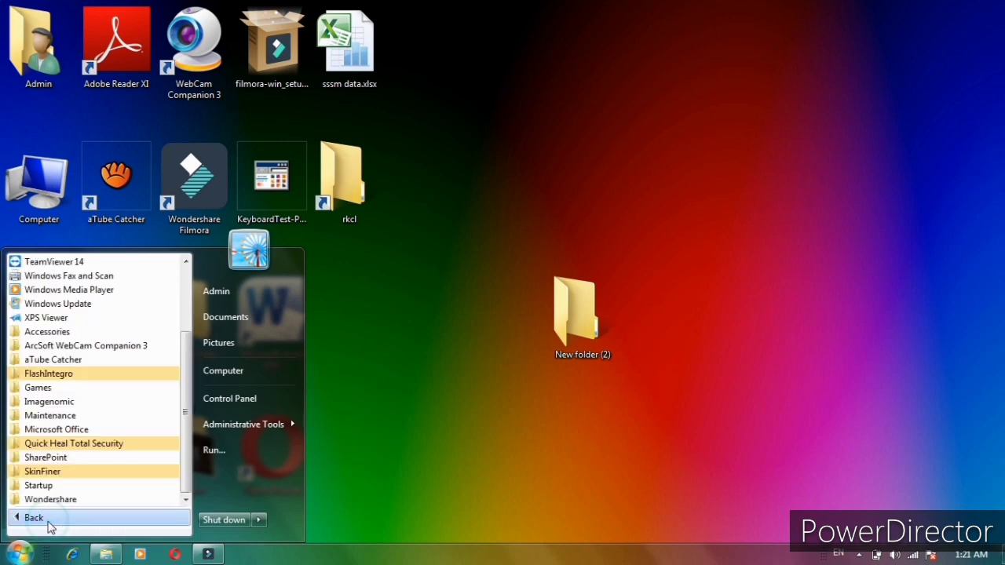
{"action": "left_click", "coordinate": [87, 430]}
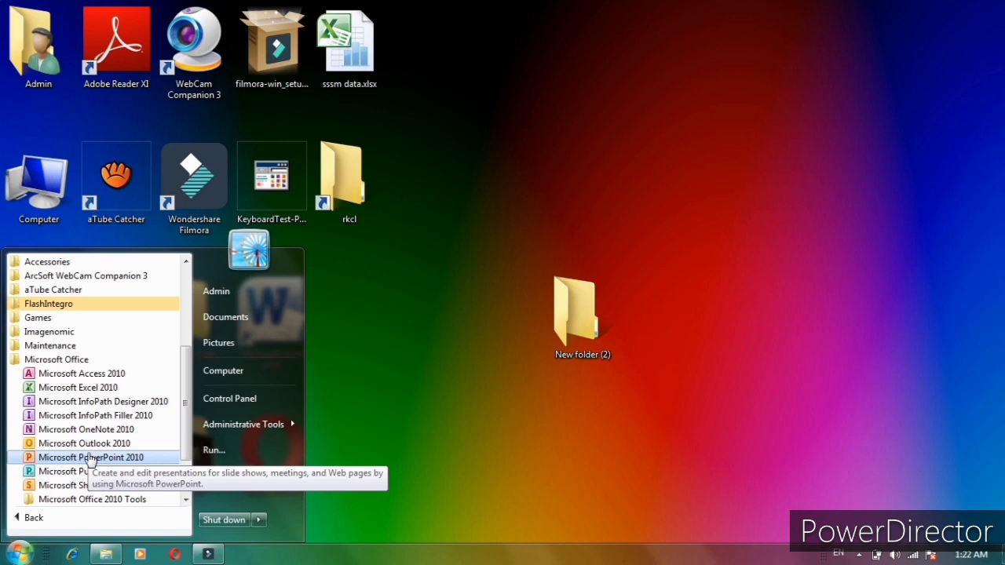
{"action": "right_click", "coordinate": [92, 462]}
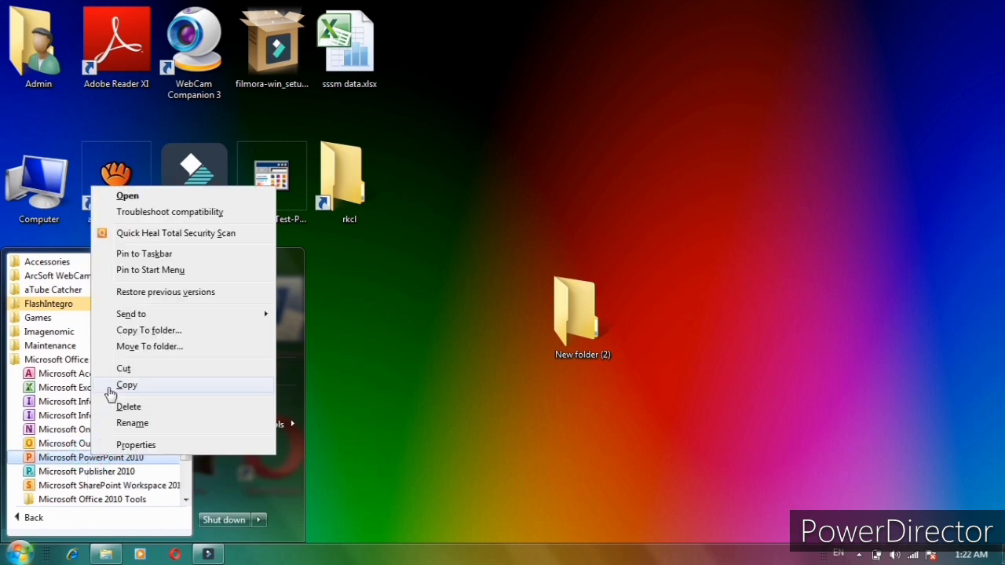
{"action": "mouse_move", "coordinate": [130, 315]}
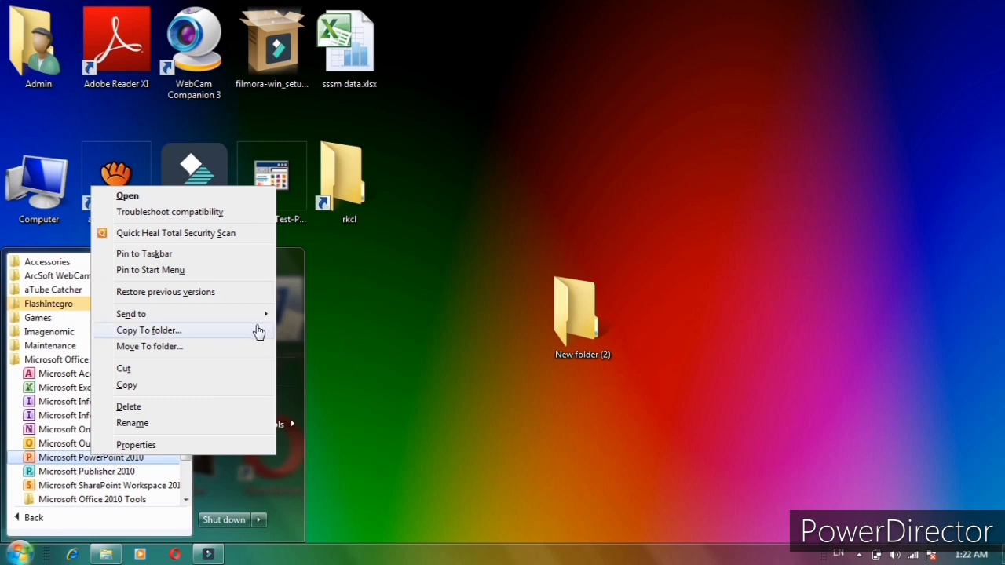
{"action": "left_click", "coordinate": [287, 330]}
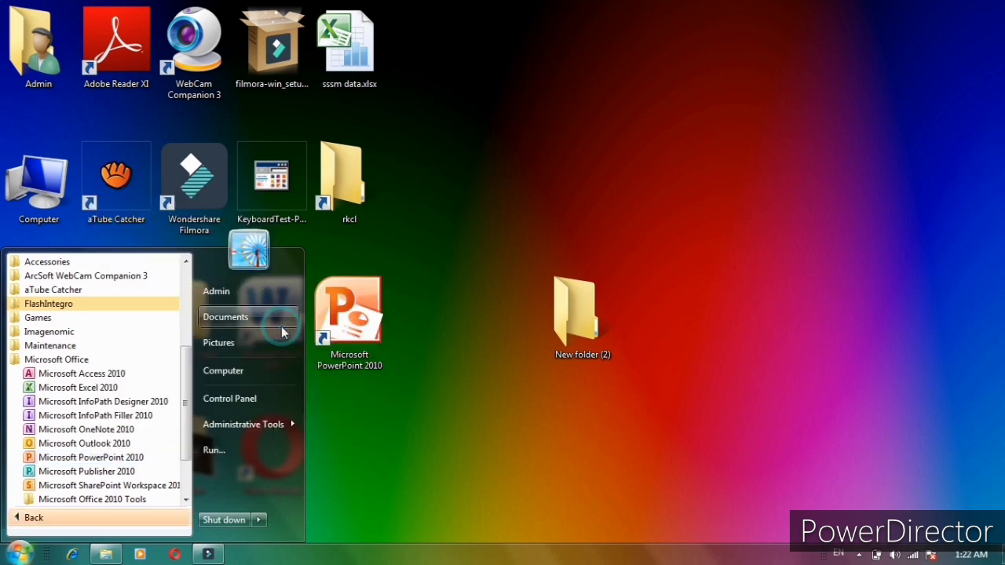
{"action": "left_click", "coordinate": [439, 351]}
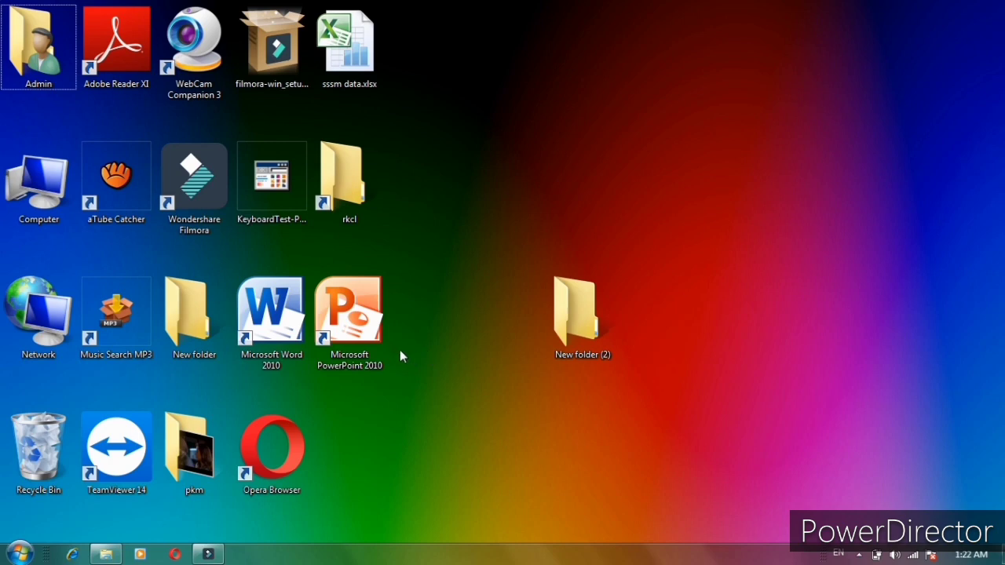
{"action": "left_click", "coordinate": [438, 326]}
Step: Rename the rkcl folder shortcut on the desktop as nalanda
{"action": "left_click", "coordinate": [377, 180]}
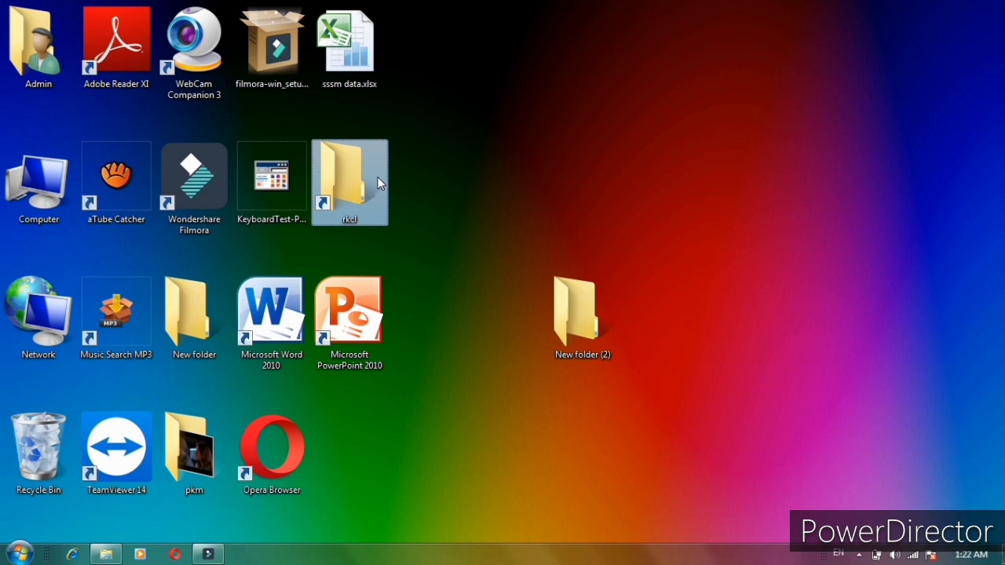
{"action": "key", "text": "F2"}
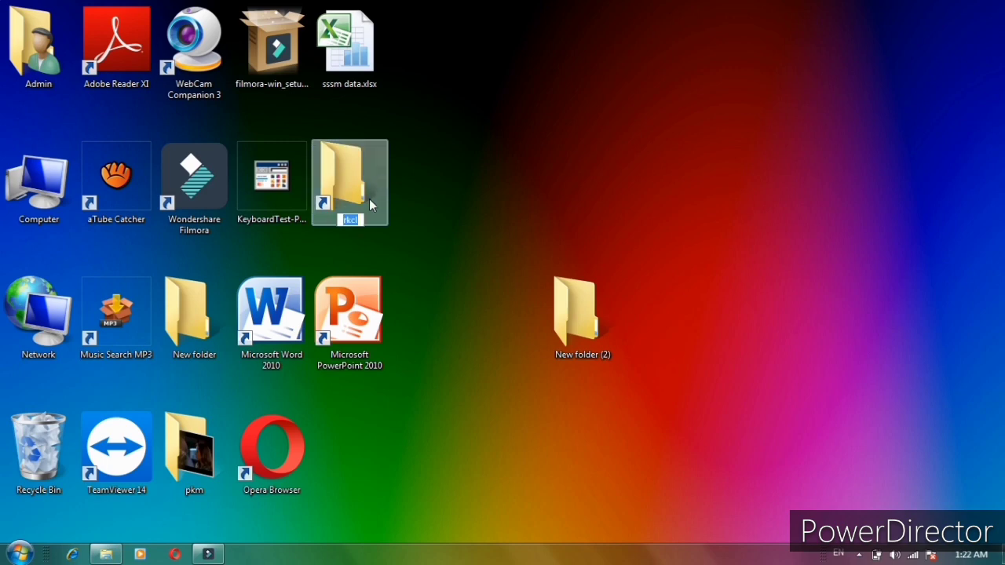
{"action": "type", "text": "nalanda"}
{"action": "left_click", "coordinate": [476, 230]}
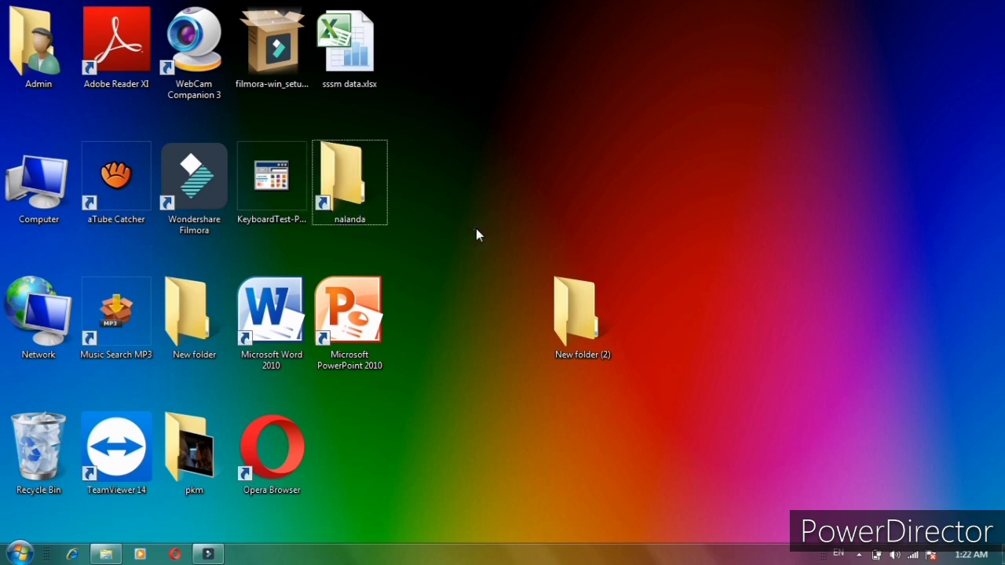
Step: Delete the nalanda folder shortcut from the desktop, sending it to the Recycle Bin
{"action": "left_click", "coordinate": [341, 194]}
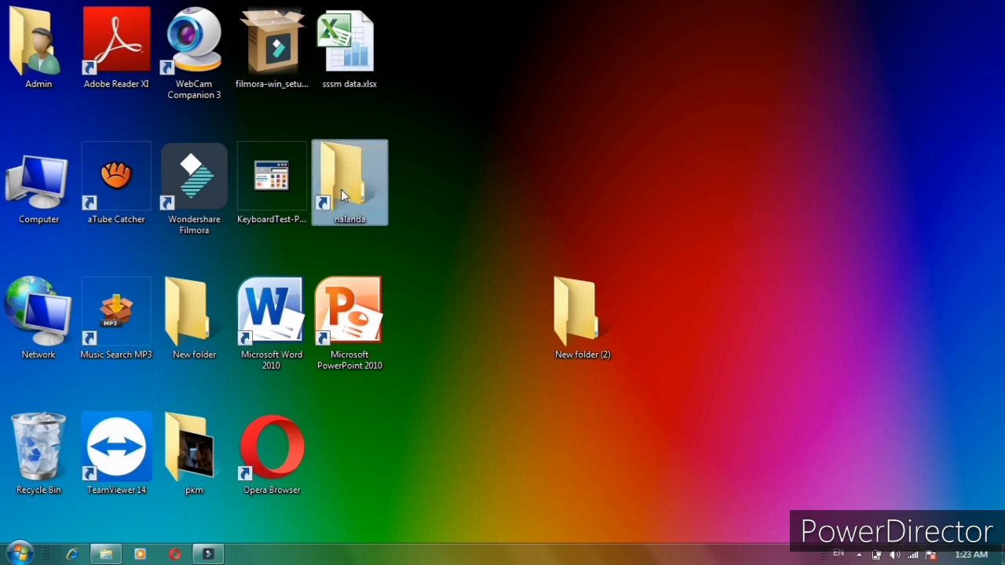
{"action": "right_click", "coordinate": [342, 194]}
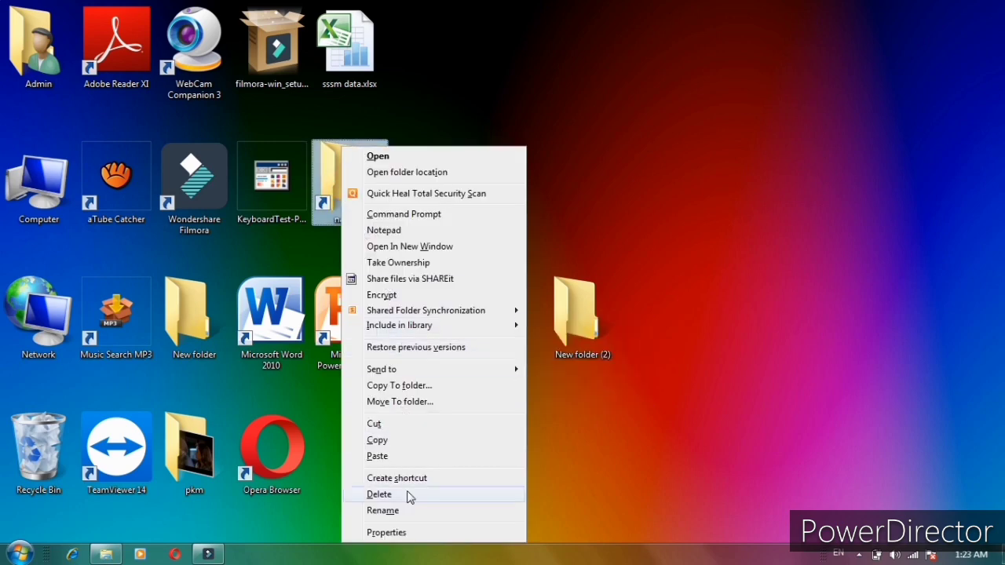
{"action": "left_click", "coordinate": [408, 497]}
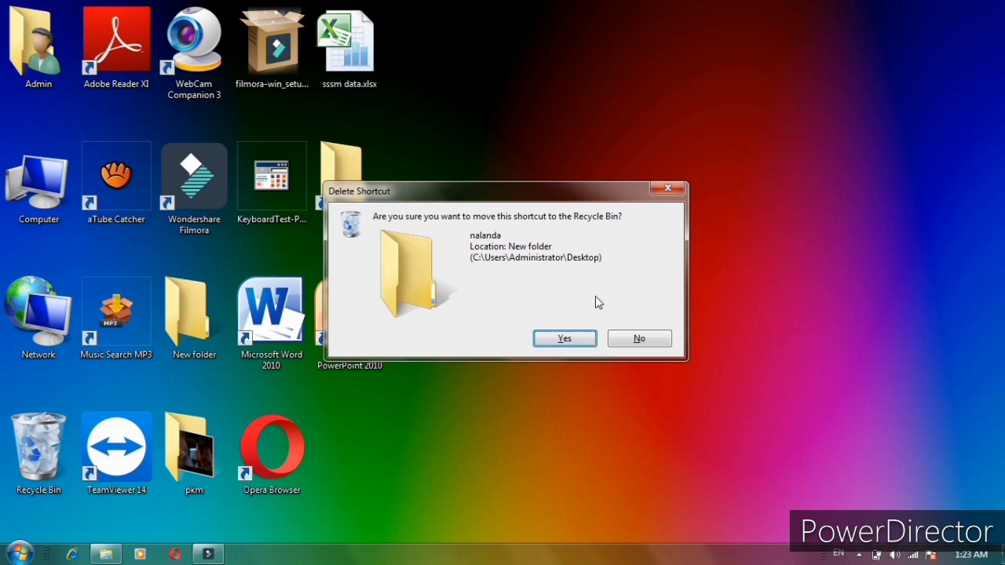
{"action": "left_click", "coordinate": [572, 339]}
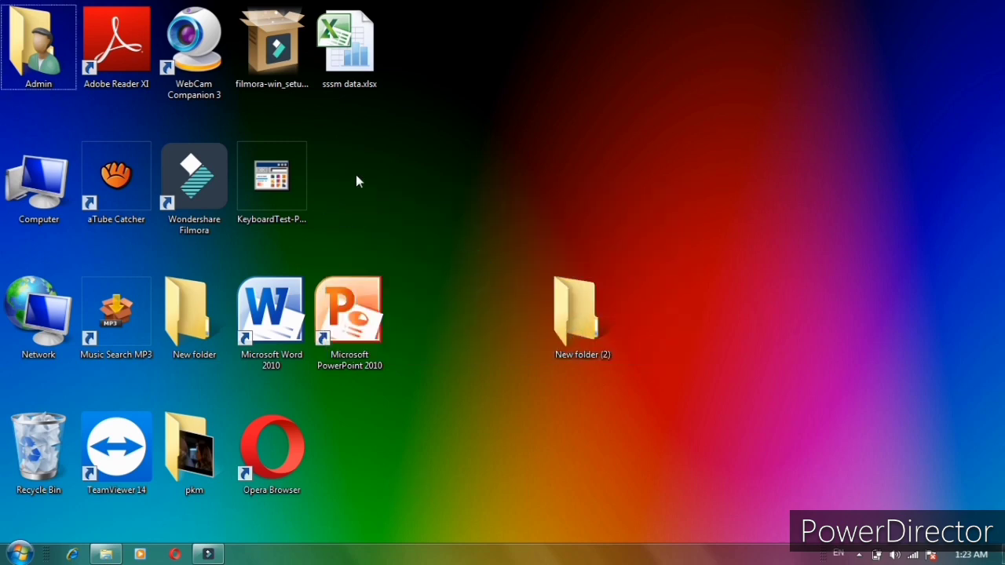
Step: Restore the nalanda shortcut from the Recycle Bin to the desktop and close the Recycle Bin window
{"action": "left_click", "coordinate": [22, 481]}
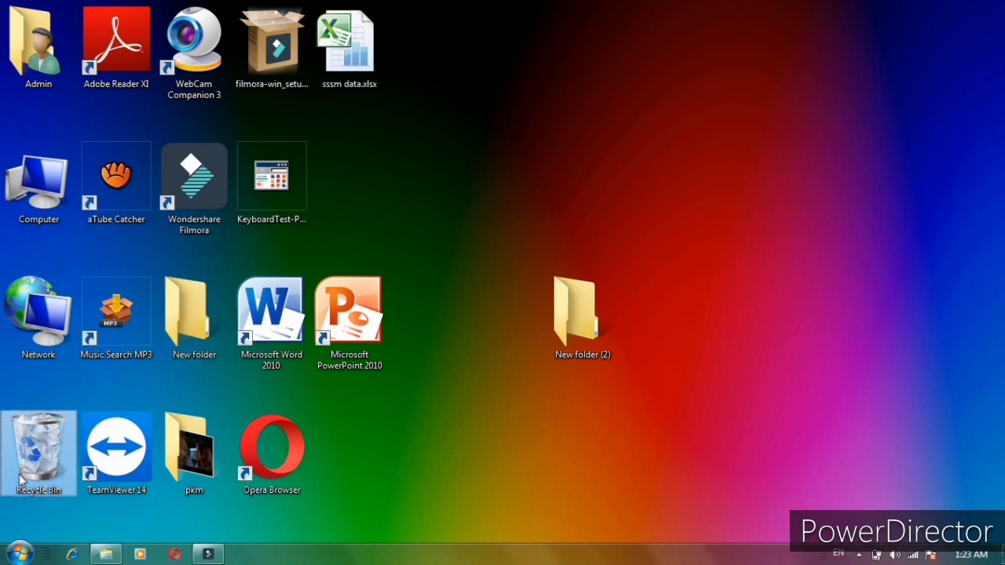
{"action": "double_click", "coordinate": [21, 480]}
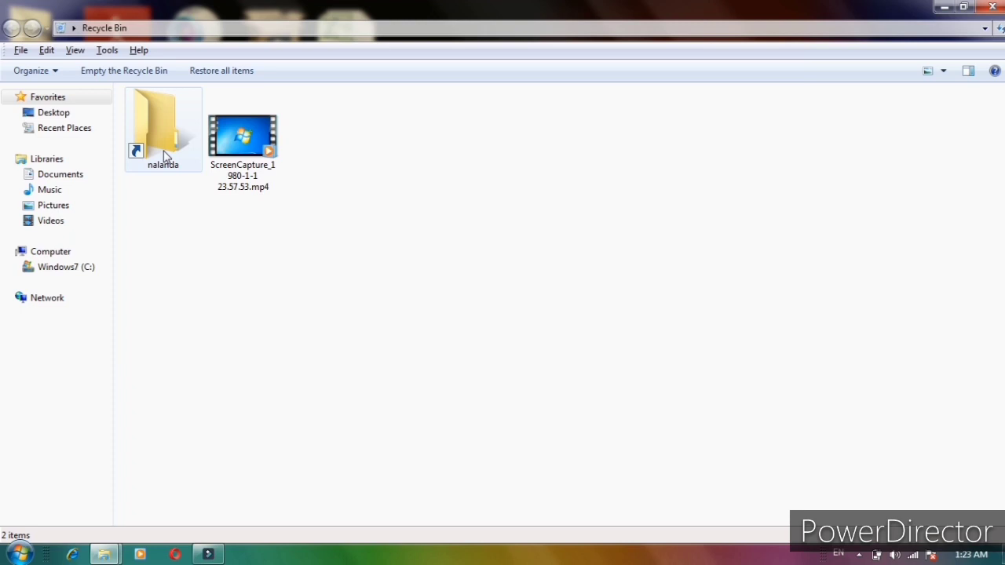
{"action": "left_click", "coordinate": [165, 157]}
{"action": "right_click", "coordinate": [165, 157]}
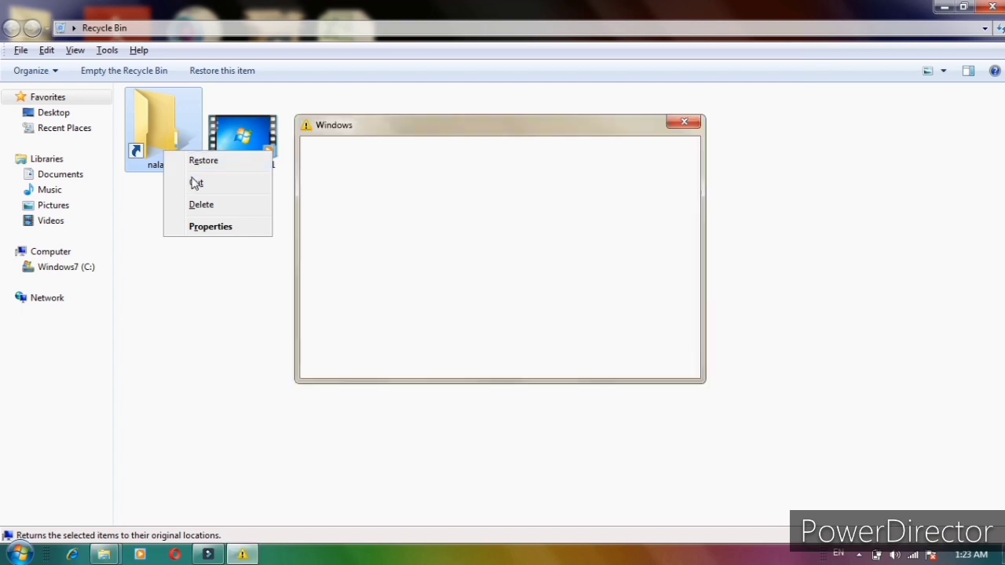
{"action": "left_click", "coordinate": [683, 122]}
{"action": "right_click", "coordinate": [155, 127]}
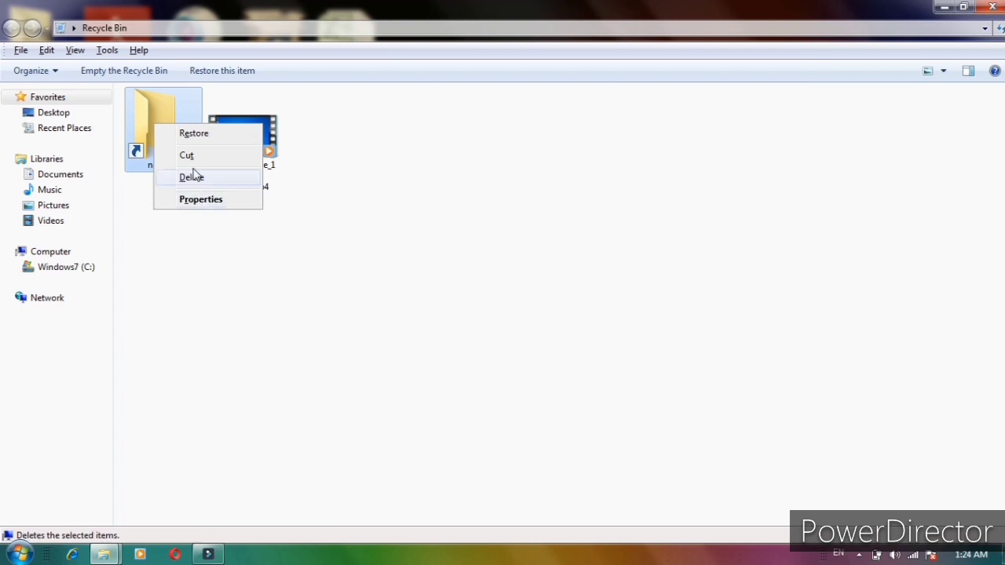
{"action": "left_click", "coordinate": [194, 138]}
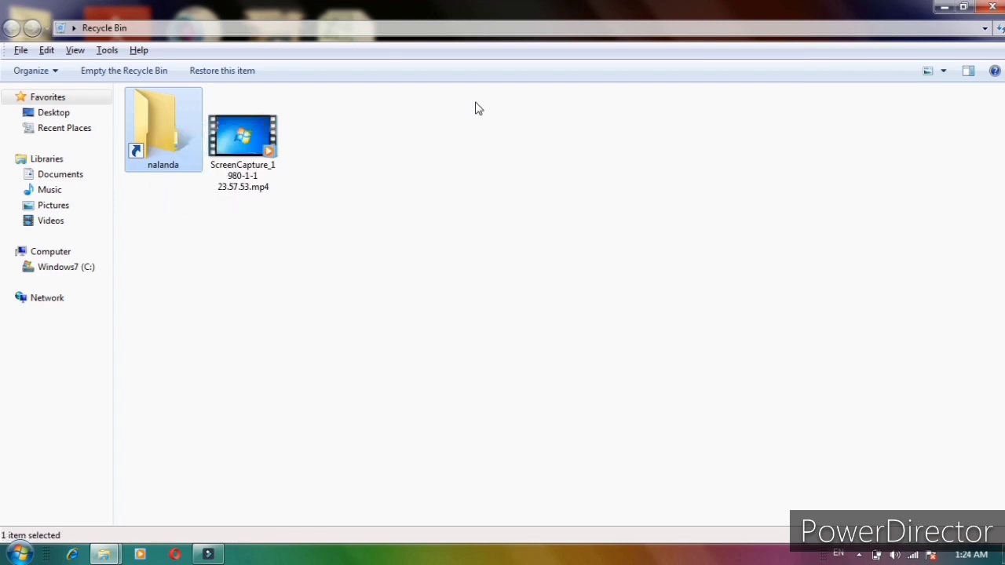
{"action": "left_click", "coordinate": [990, 6]}
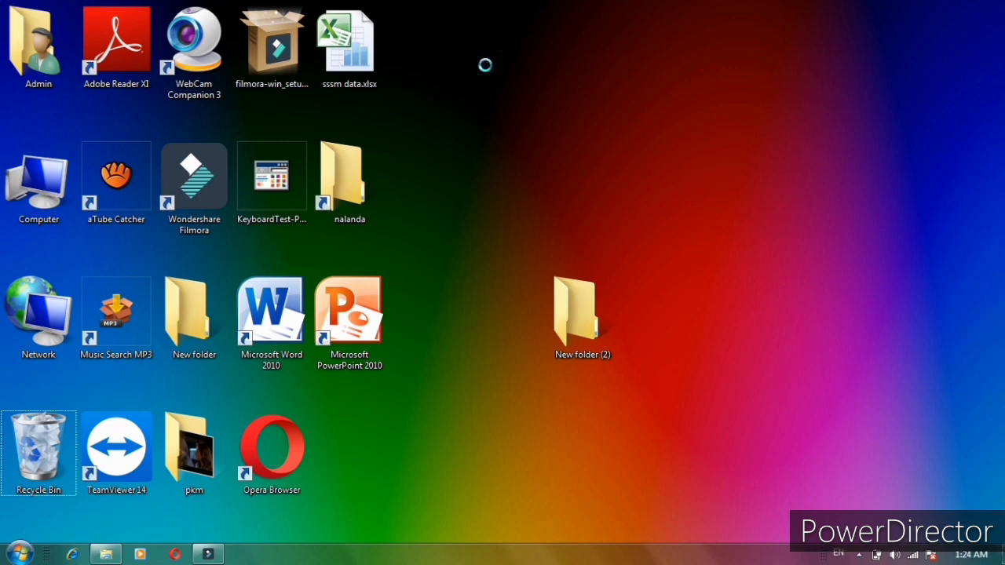
Step: Change the desktop icon size to Medium icons
{"action": "right_click", "coordinate": [486, 67]}
{"action": "left_click", "coordinate": [426, 86]}
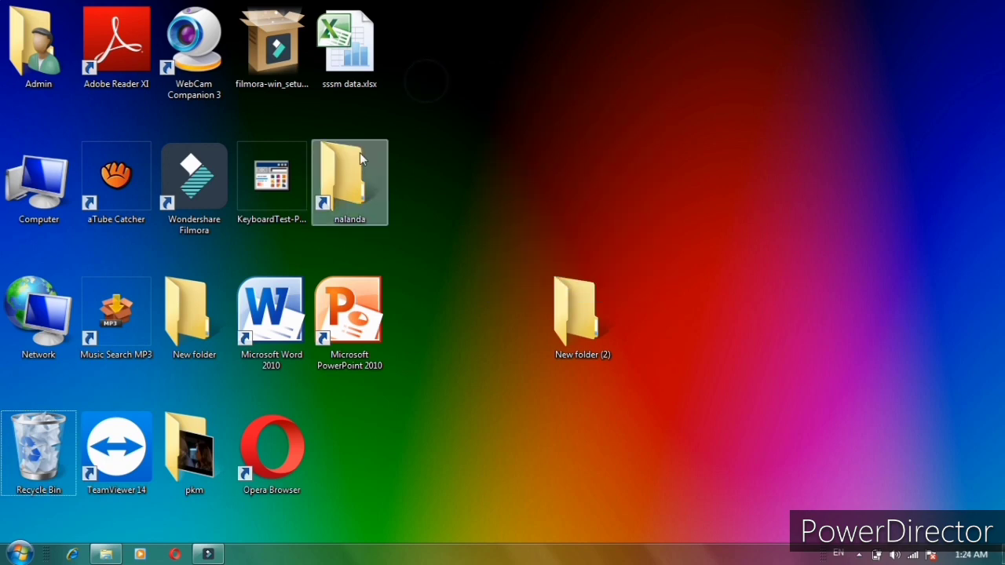
{"action": "right_click", "coordinate": [460, 128]}
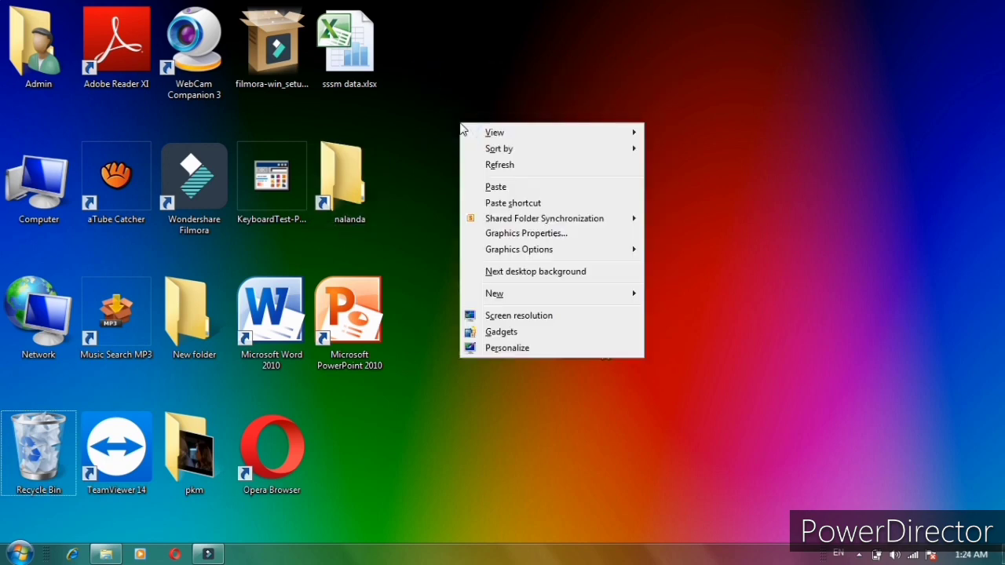
{"action": "mouse_move", "coordinate": [482, 134]}
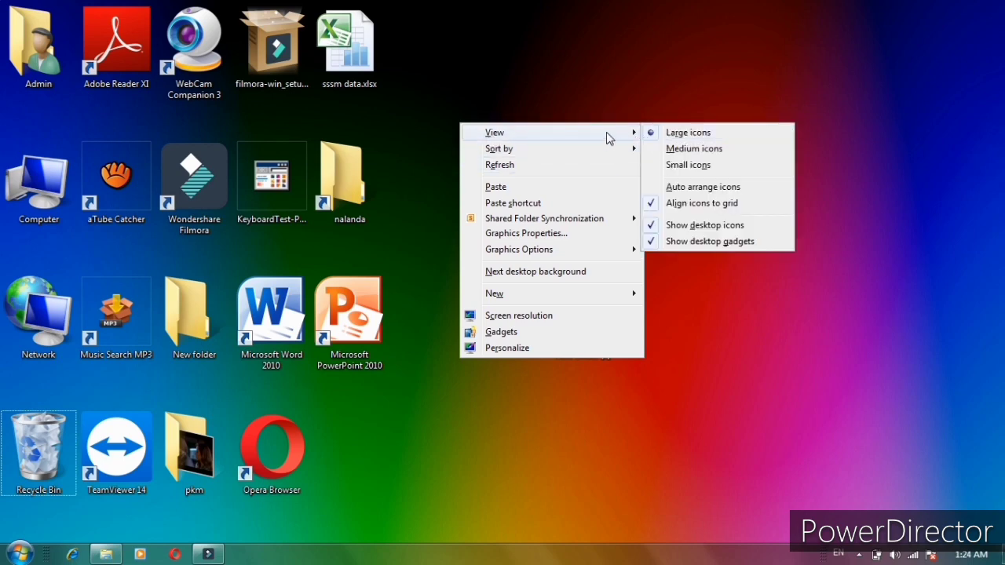
{"action": "left_click", "coordinate": [675, 150]}
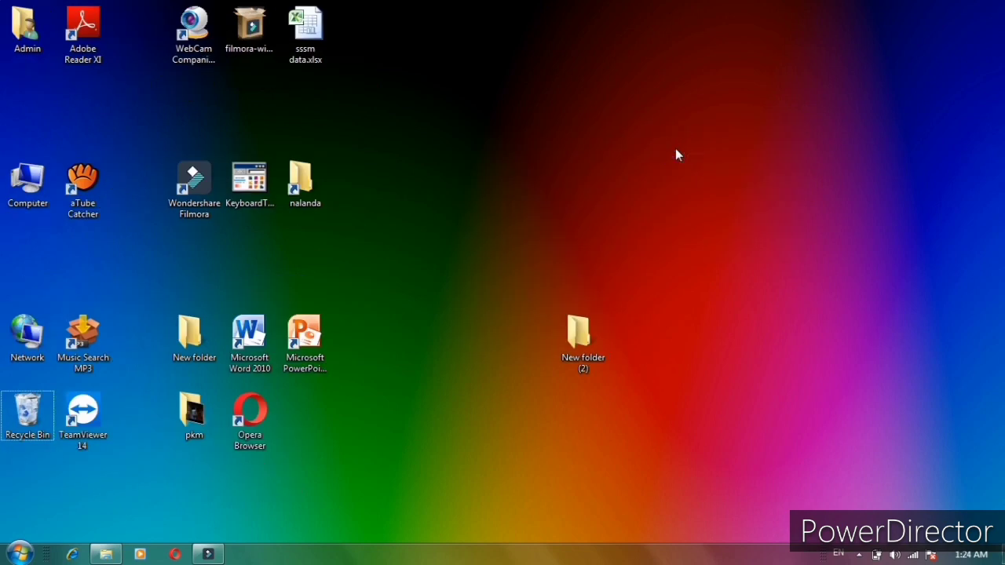
Step: Sort the desktop icons by name twice, reversing their order the second time, and dismiss the color scheme prompt
{"action": "right_click", "coordinate": [399, 94]}
{"action": "mouse_move", "coordinate": [436, 120]}
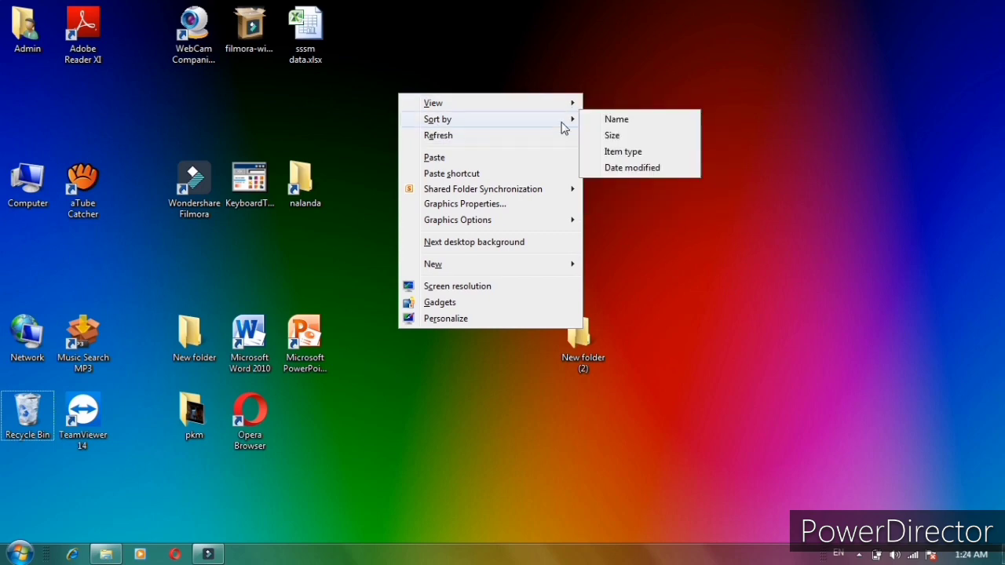
{"action": "right_click", "coordinate": [531, 52]}
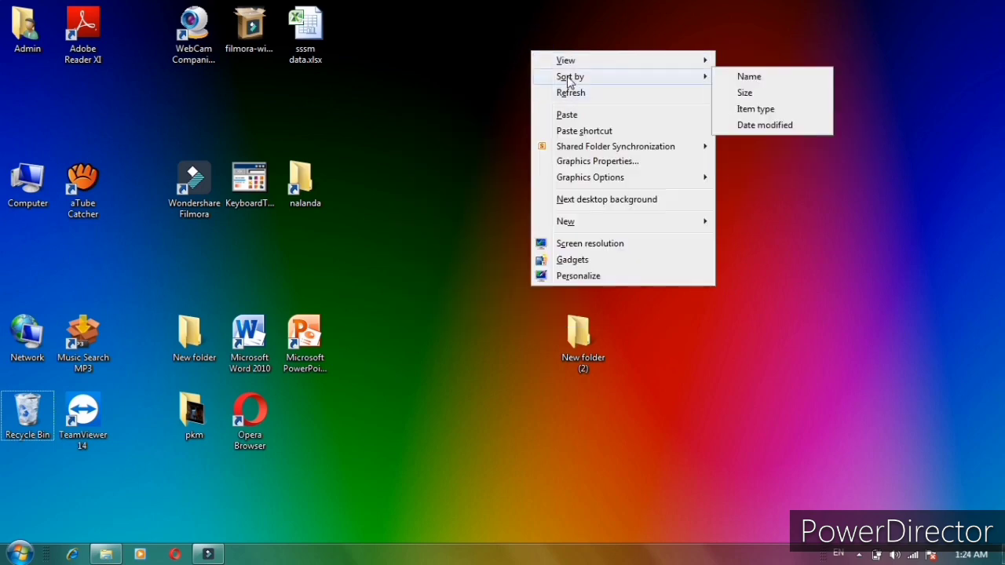
{"action": "left_click", "coordinate": [727, 76]}
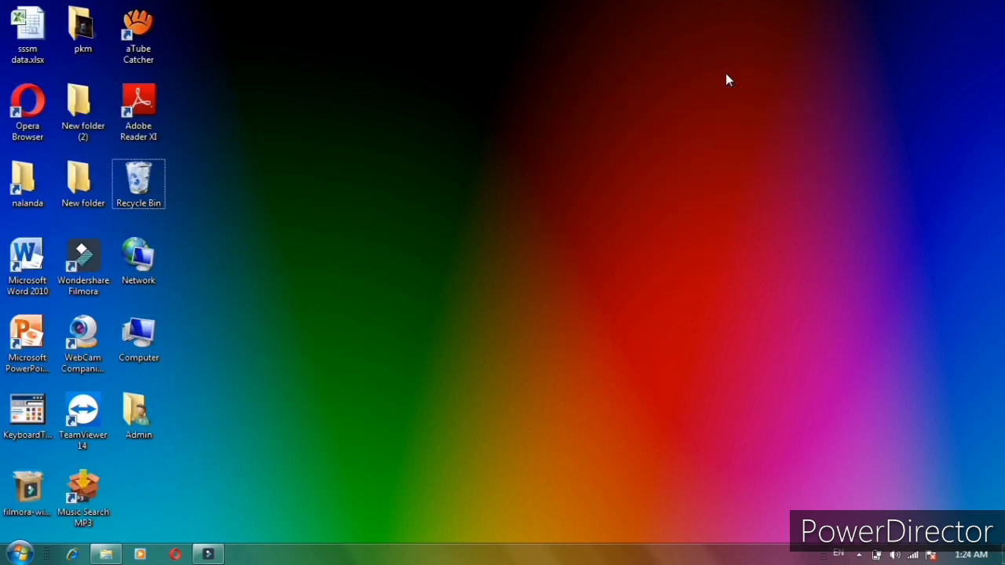
{"action": "right_click", "coordinate": [727, 76]}
{"action": "mouse_move", "coordinate": [754, 100]}
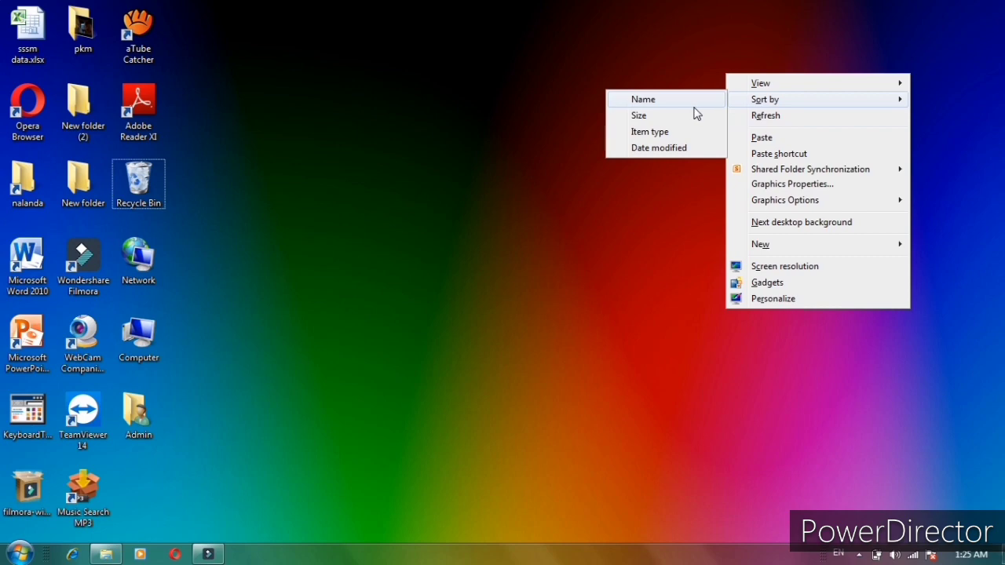
{"action": "left_click", "coordinate": [693, 106]}
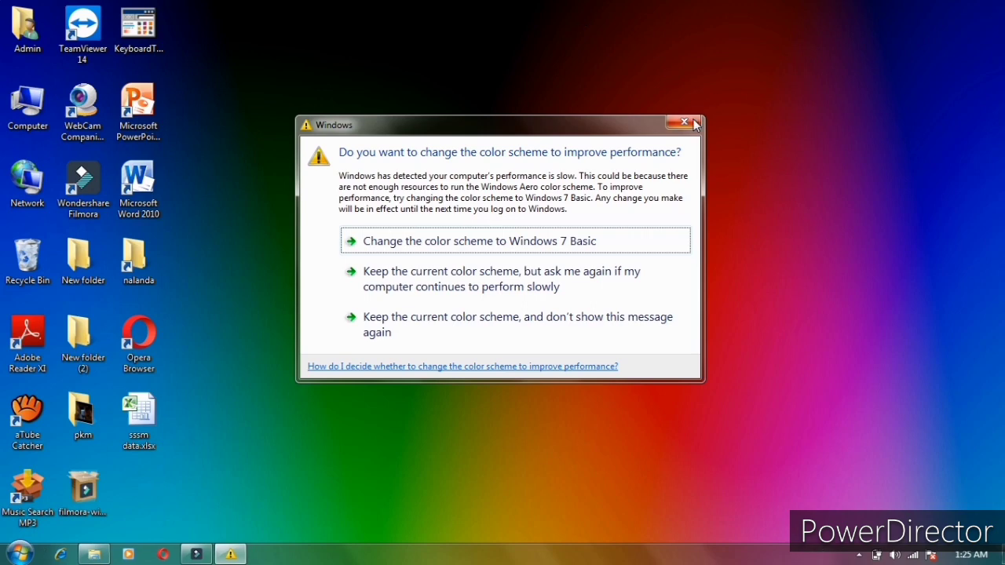
{"action": "left_click", "coordinate": [693, 123]}
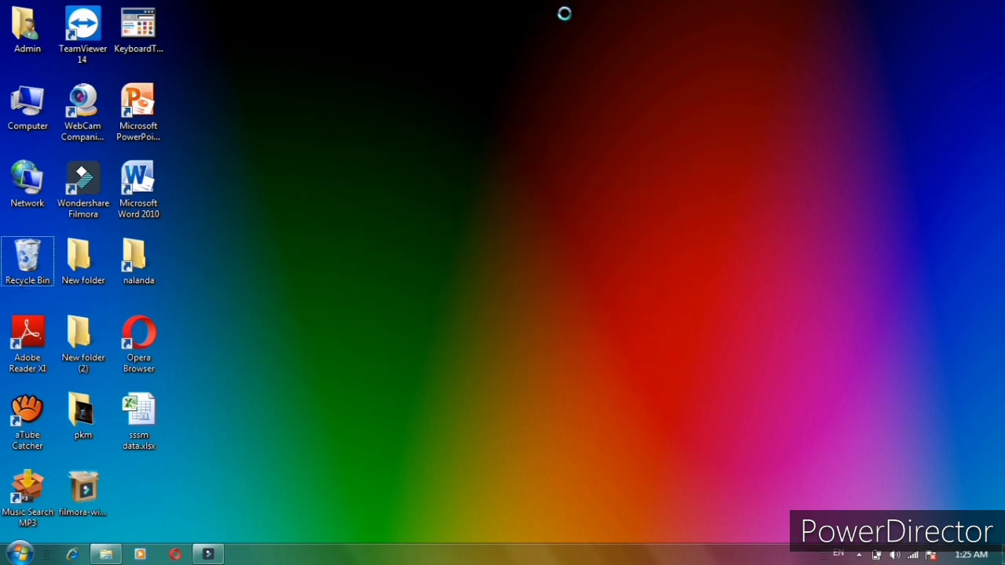
Step: Refresh the desktop three times
{"action": "right_click", "coordinate": [559, 7]}
{"action": "mouse_move", "coordinate": [565, 14]}
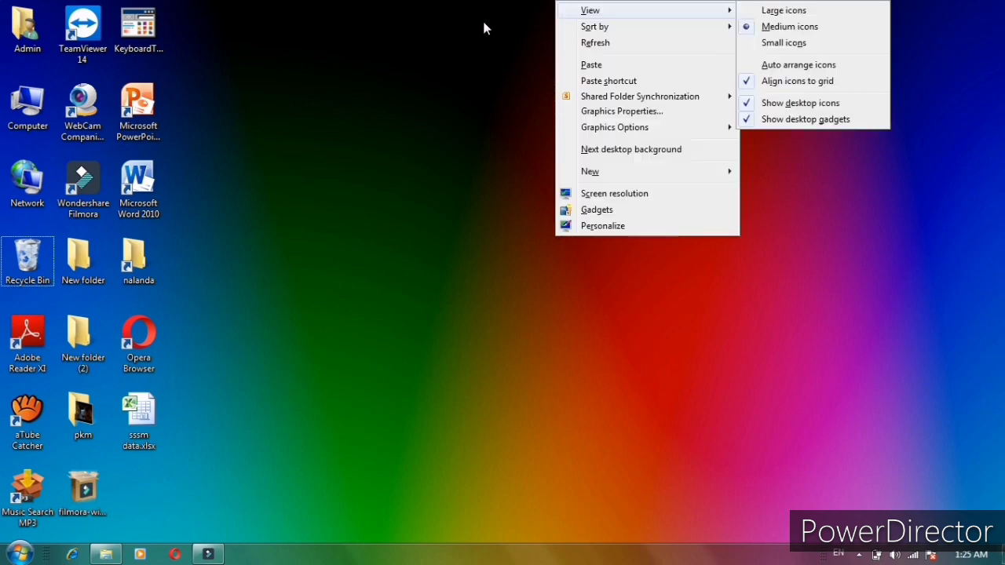
{"action": "left_click", "coordinate": [577, 47]}
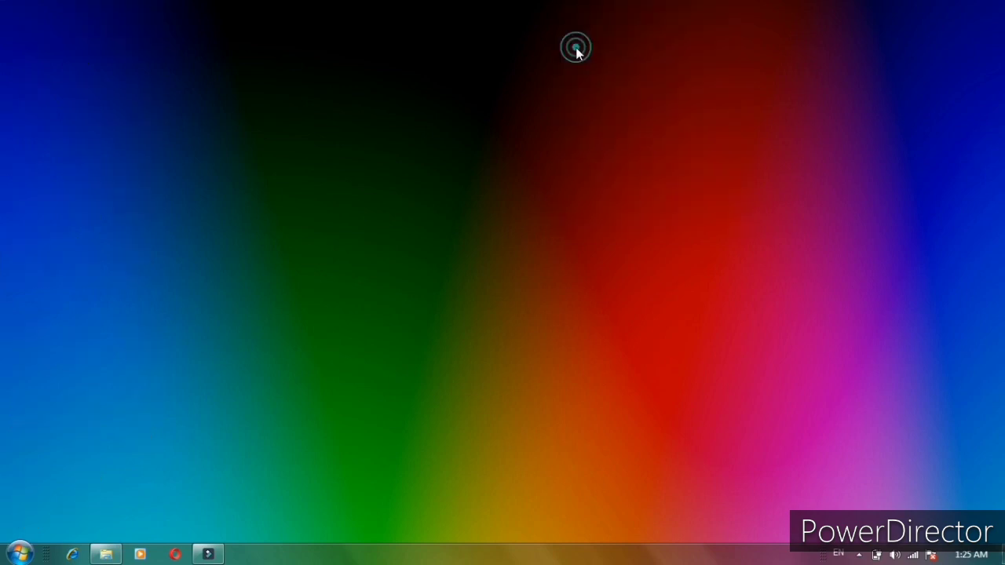
{"action": "right_click", "coordinate": [577, 49]}
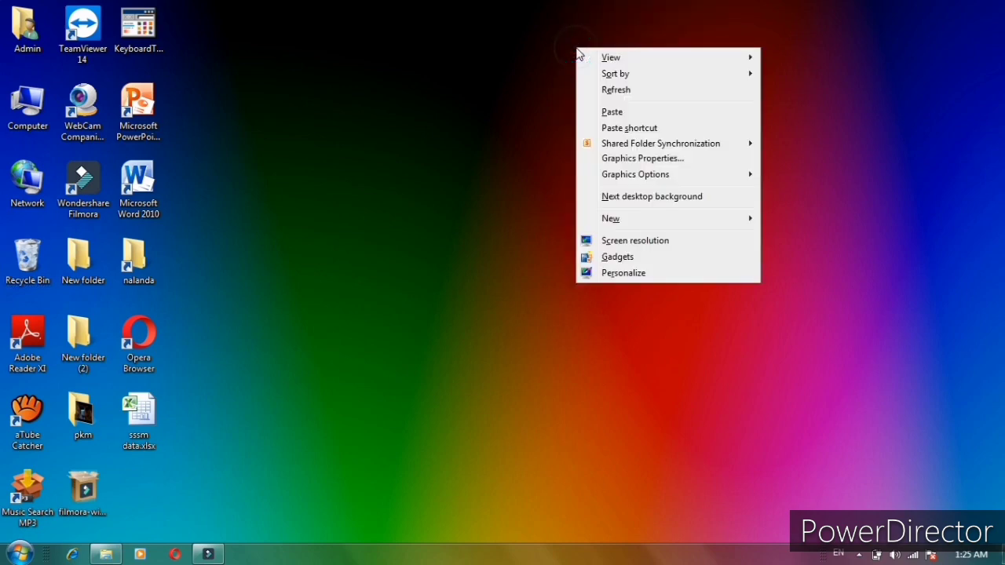
{"action": "left_click", "coordinate": [600, 89]}
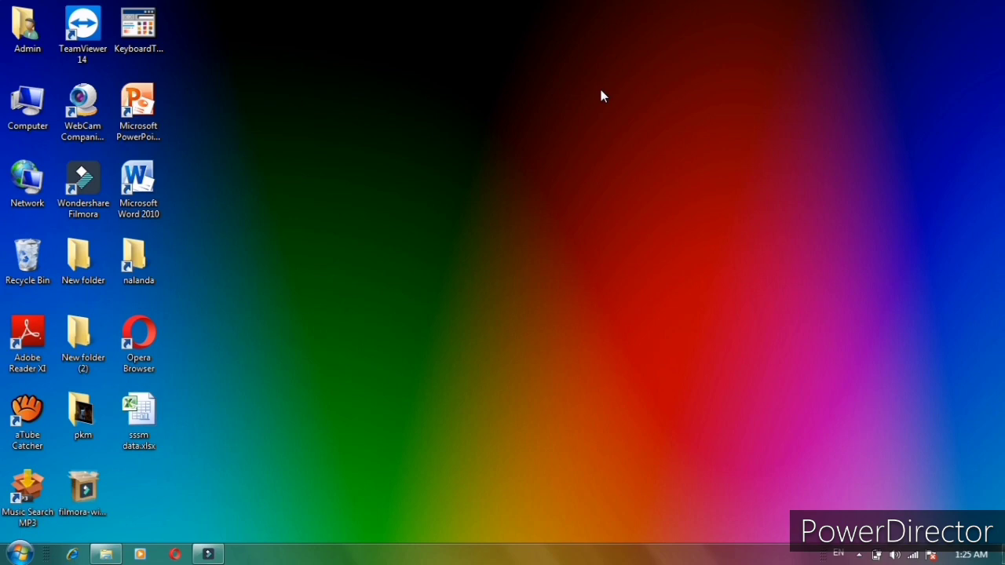
{"action": "right_click", "coordinate": [601, 90]}
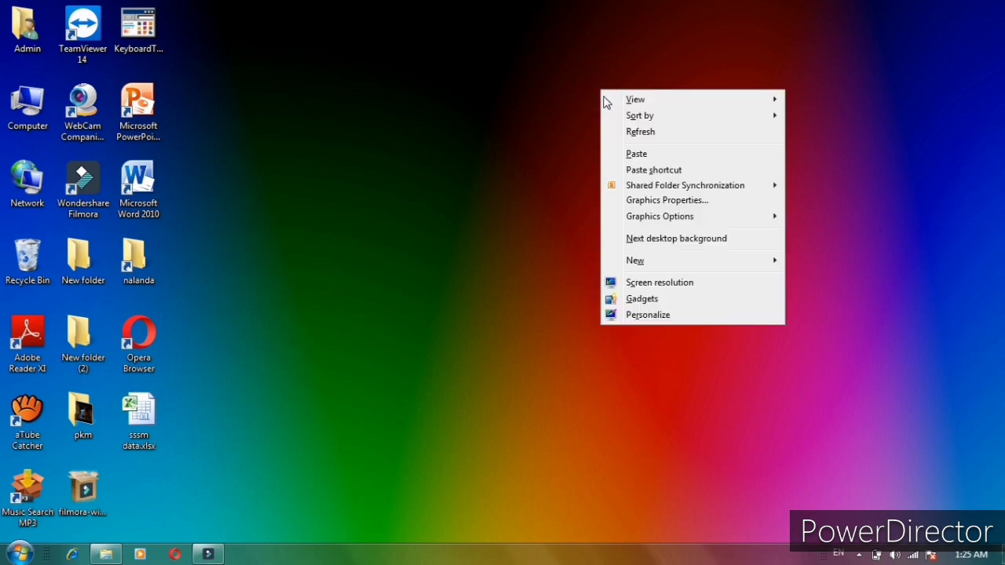
{"action": "left_click", "coordinate": [620, 138]}
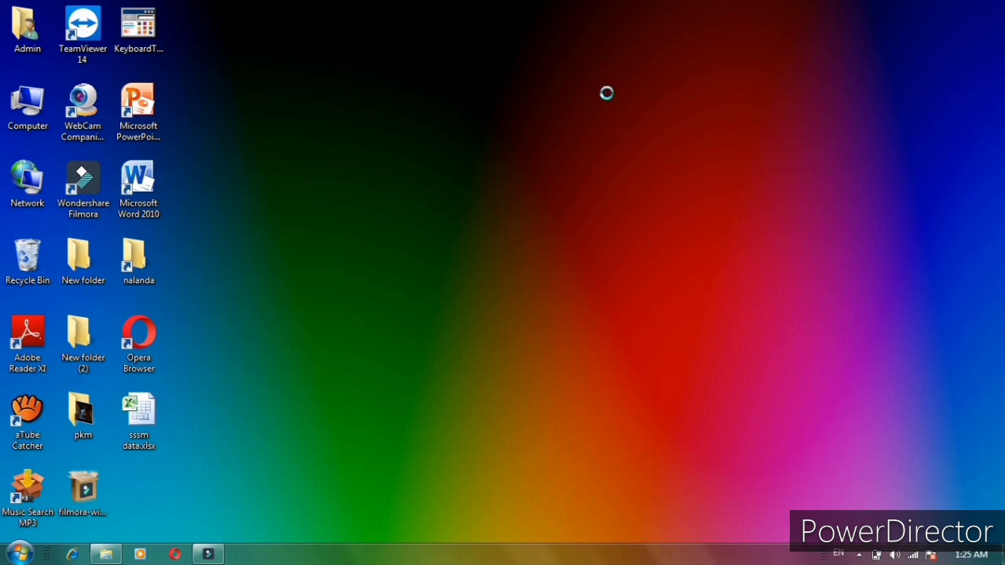
Step: Refresh the desktop six times in a row
{"action": "right_click", "coordinate": [631, 97]}
{"action": "left_click", "coordinate": [654, 137]}
{"action": "right_click", "coordinate": [652, 130]}
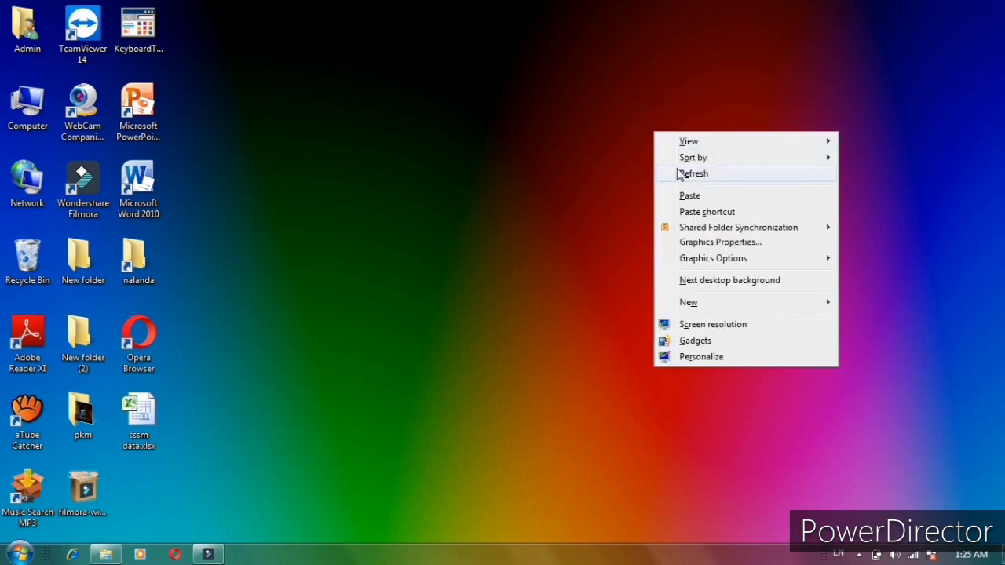
{"action": "left_click", "coordinate": [677, 173]}
{"action": "right_click", "coordinate": [676, 169]}
{"action": "left_click", "coordinate": [700, 211]}
{"action": "right_click", "coordinate": [699, 204]}
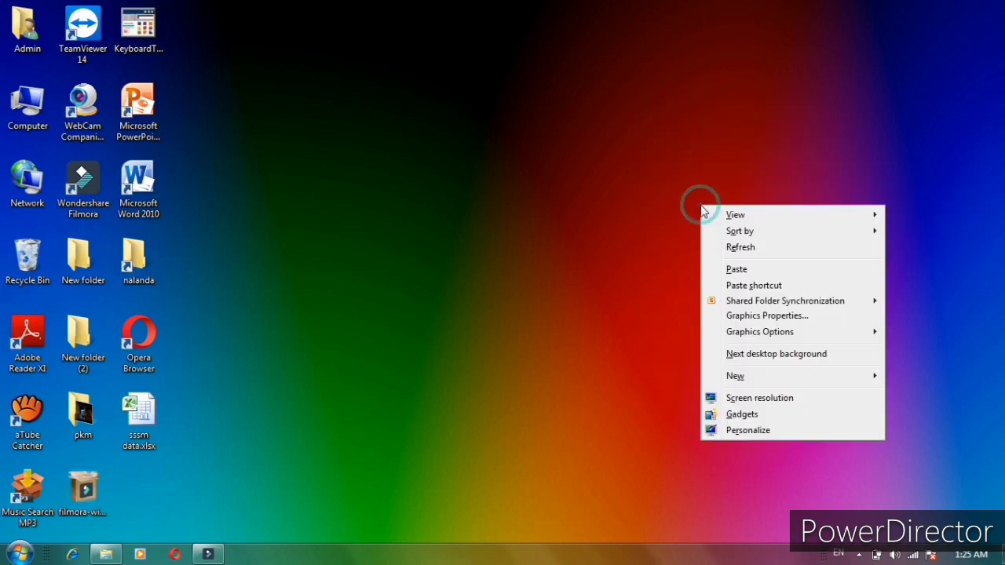
{"action": "left_click", "coordinate": [730, 249]}
{"action": "right_click", "coordinate": [723, 242]}
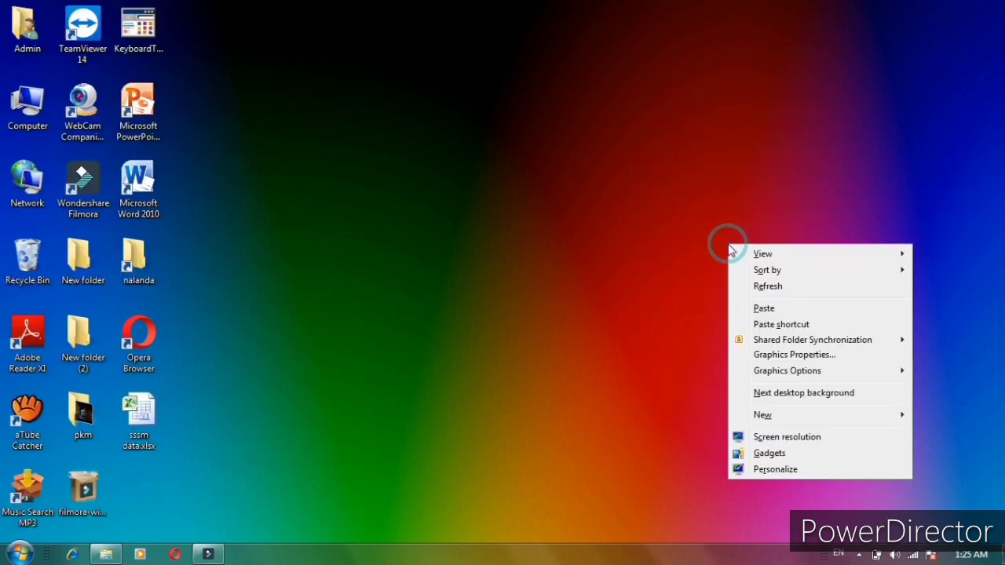
{"action": "left_click", "coordinate": [755, 284]}
{"action": "right_click", "coordinate": [758, 281]}
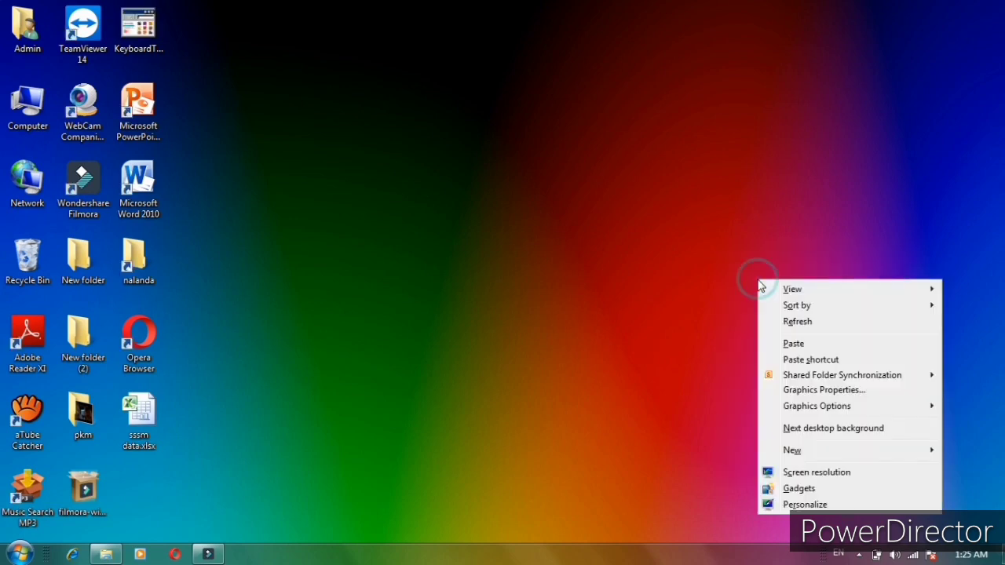
{"action": "left_click", "coordinate": [785, 322]}
{"action": "right_click", "coordinate": [663, 135]}
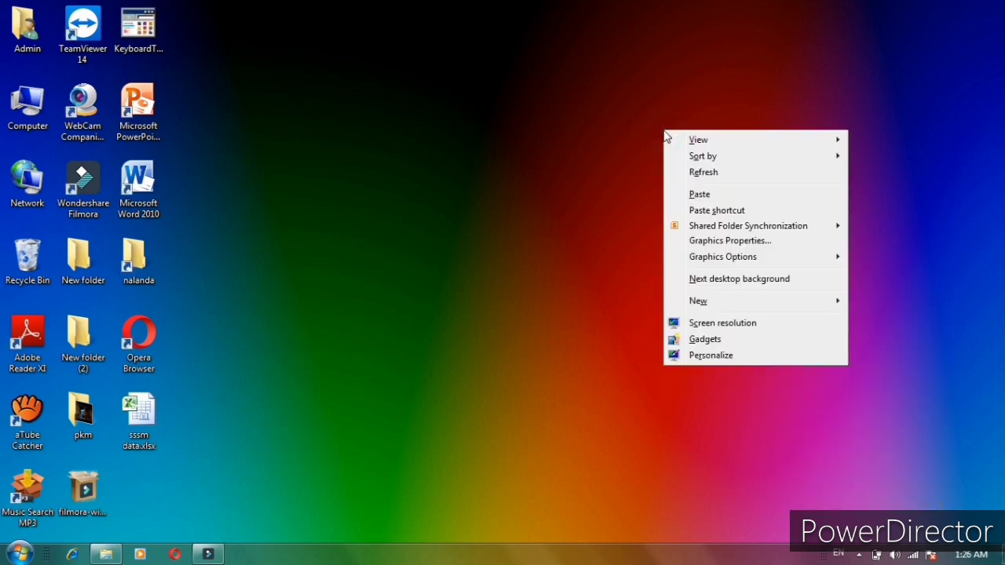
{"action": "mouse_move", "coordinate": [691, 156]}
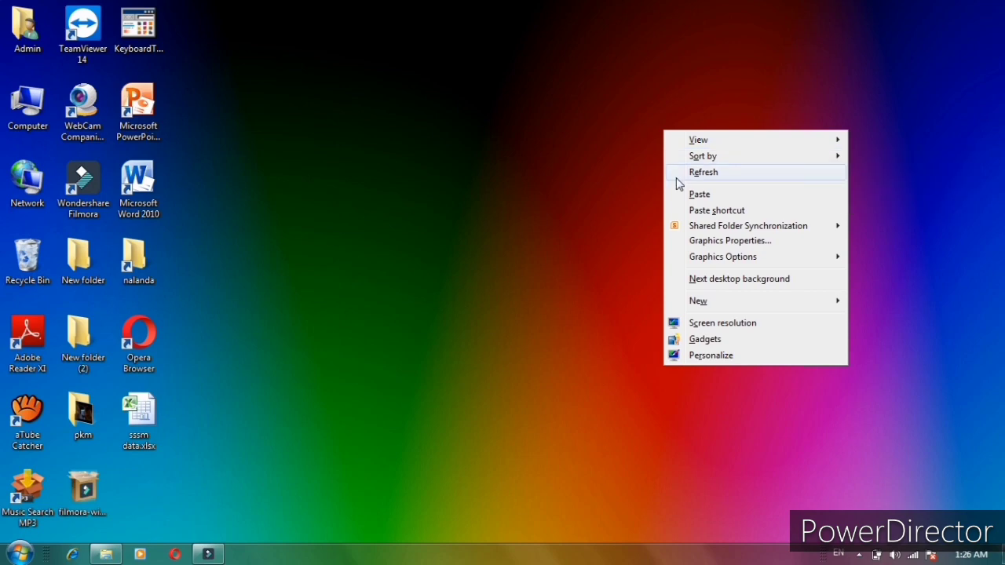
{"action": "left_click", "coordinate": [526, 137]}
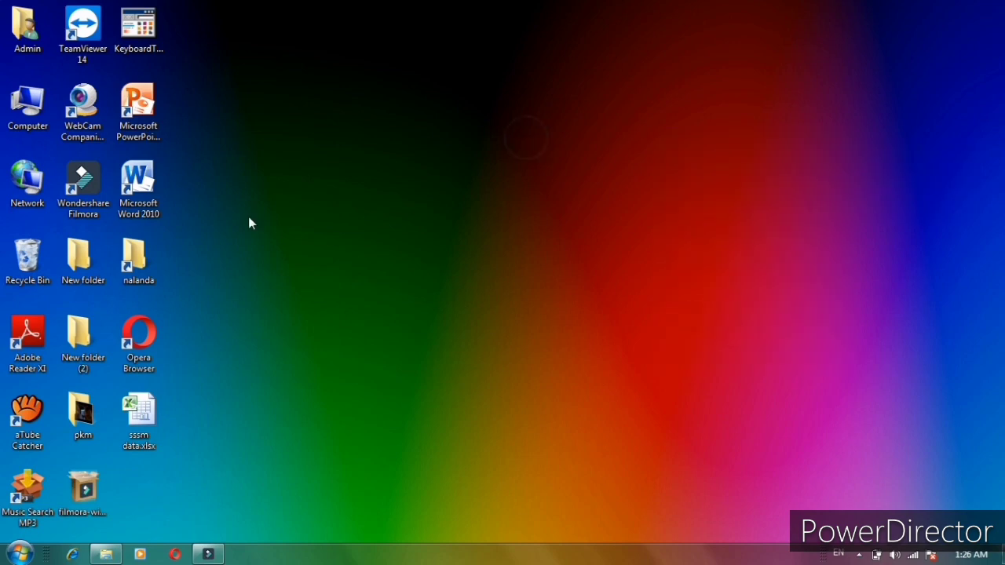
Step: Copy the nalanda shortcut and paste the copy onto an empty area of the desktop
{"action": "left_click", "coordinate": [127, 281]}
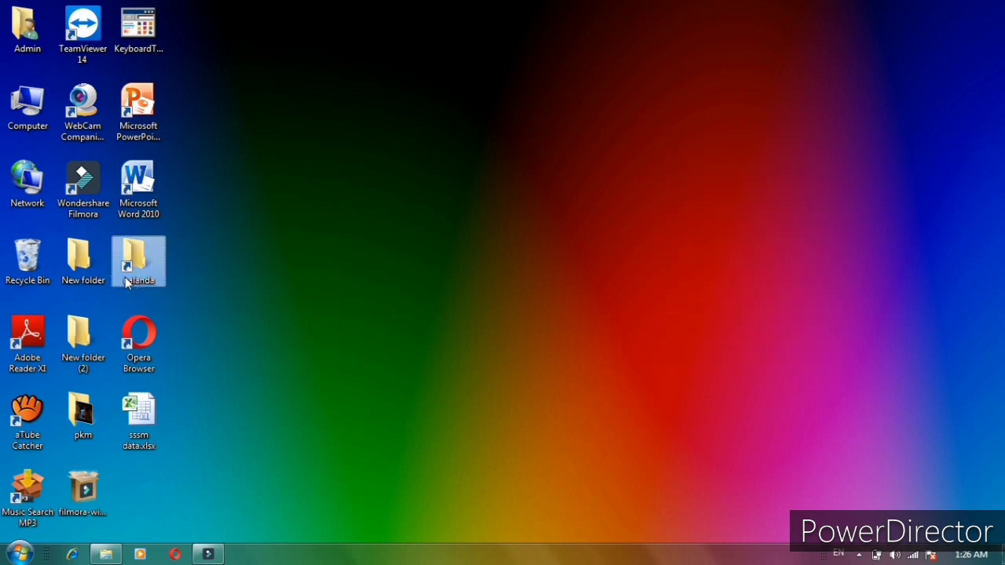
{"action": "right_click", "coordinate": [127, 282]}
{"action": "left_click", "coordinate": [183, 444]}
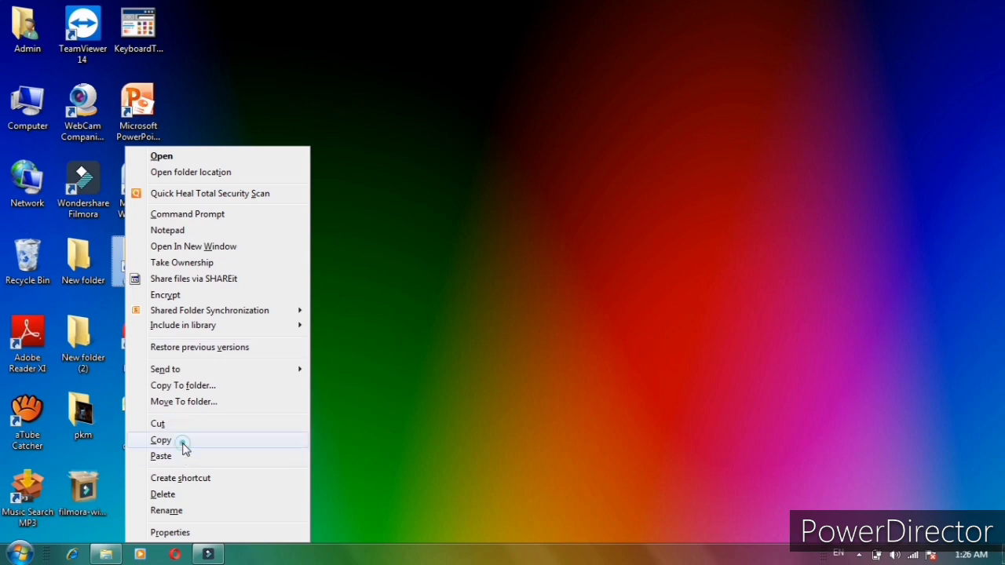
{"action": "left_click", "coordinate": [310, 289]}
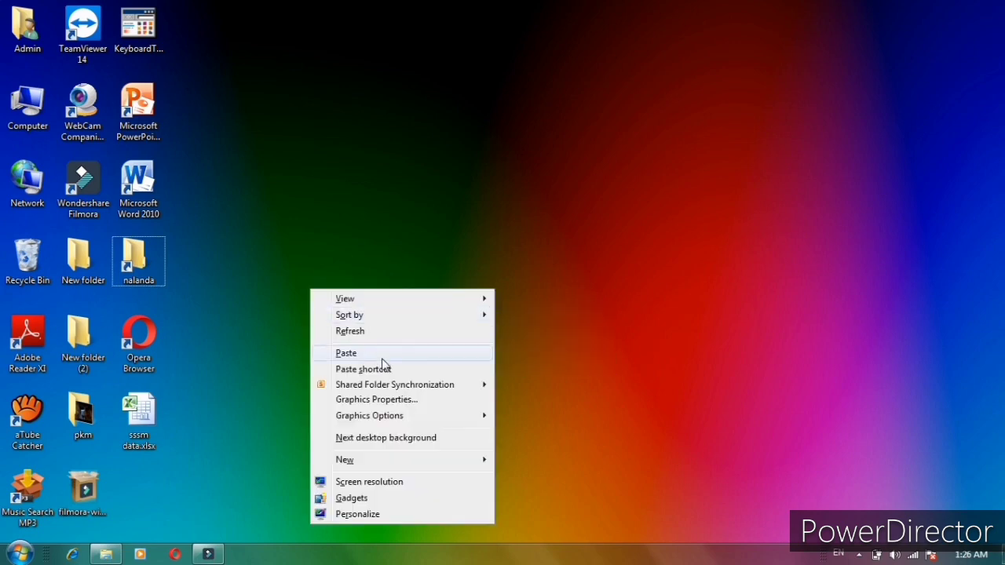
{"action": "left_click", "coordinate": [382, 354]}
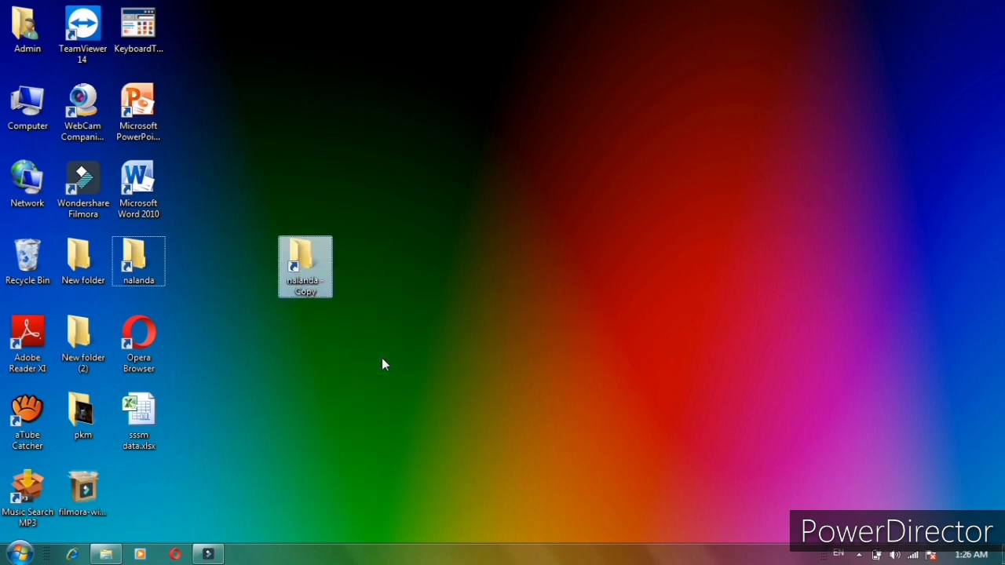
{"action": "left_click", "coordinate": [382, 359]}
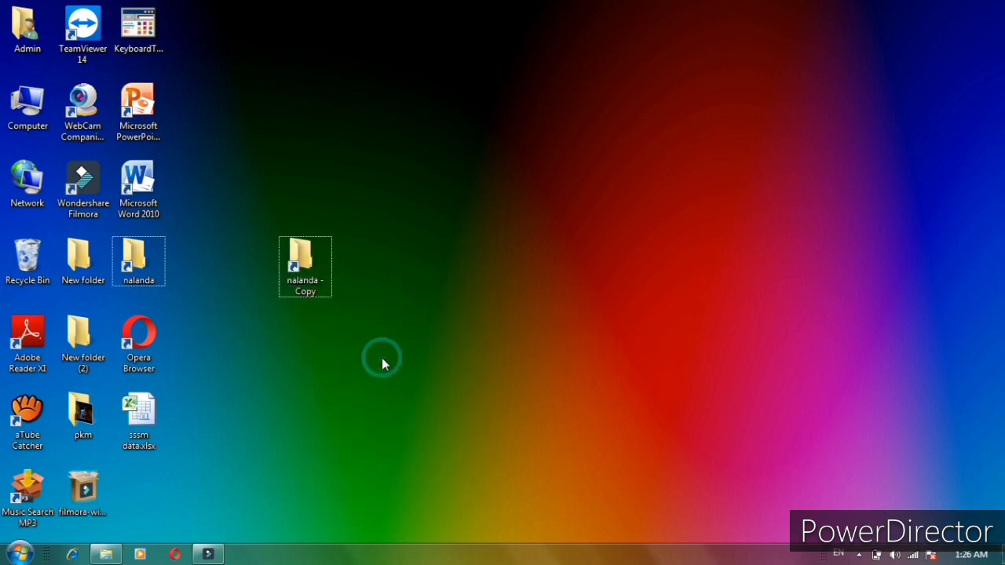
Step: Delete the pasted copy of the nalanda shortcut, sending it to the Recycle Bin
{"action": "left_click", "coordinate": [321, 293]}
{"action": "key", "text": "Delete"}
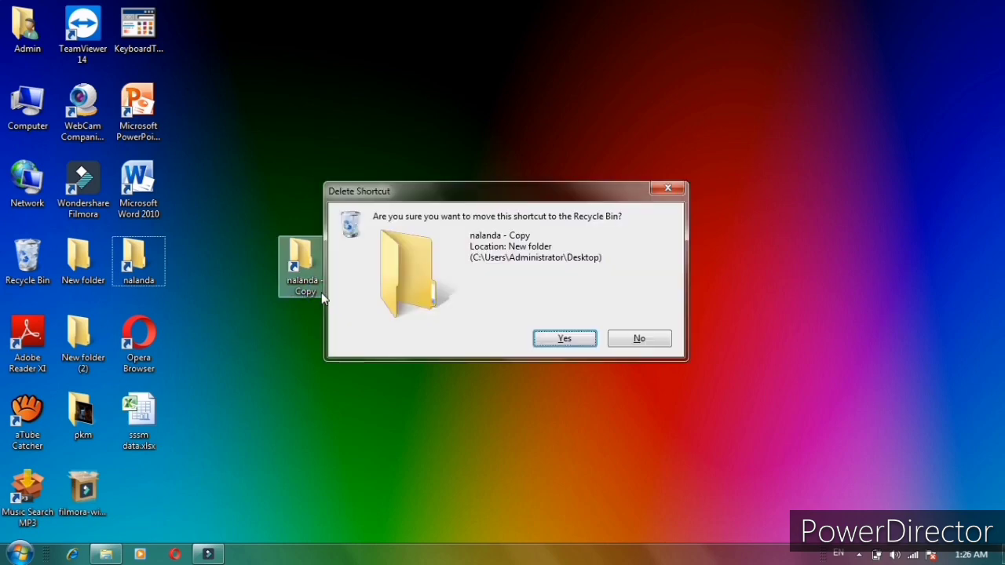
{"action": "left_click", "coordinate": [584, 337]}
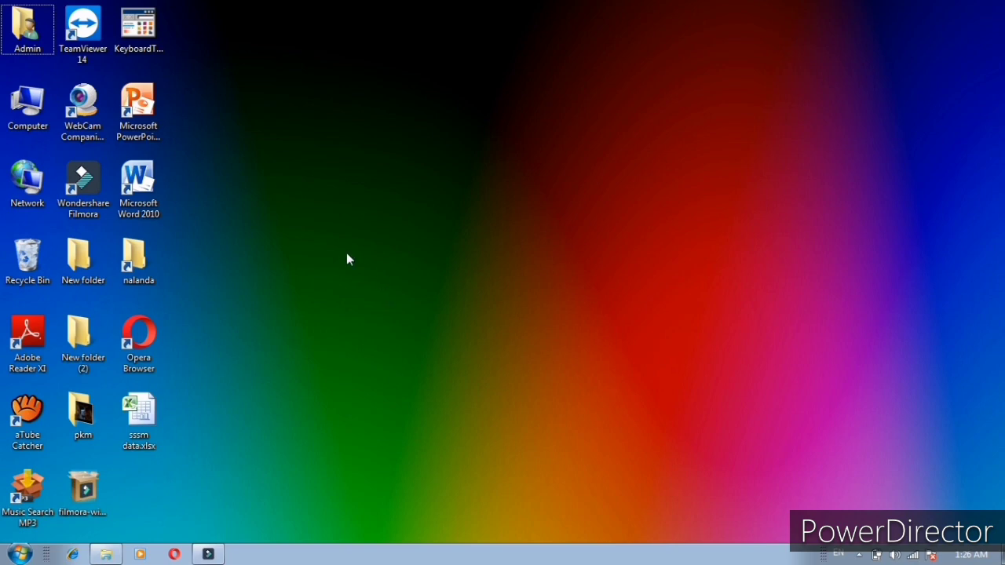
Step: Refresh the desktop once
{"action": "right_click", "coordinate": [273, 212]}
{"action": "mouse_move", "coordinate": [329, 355]}
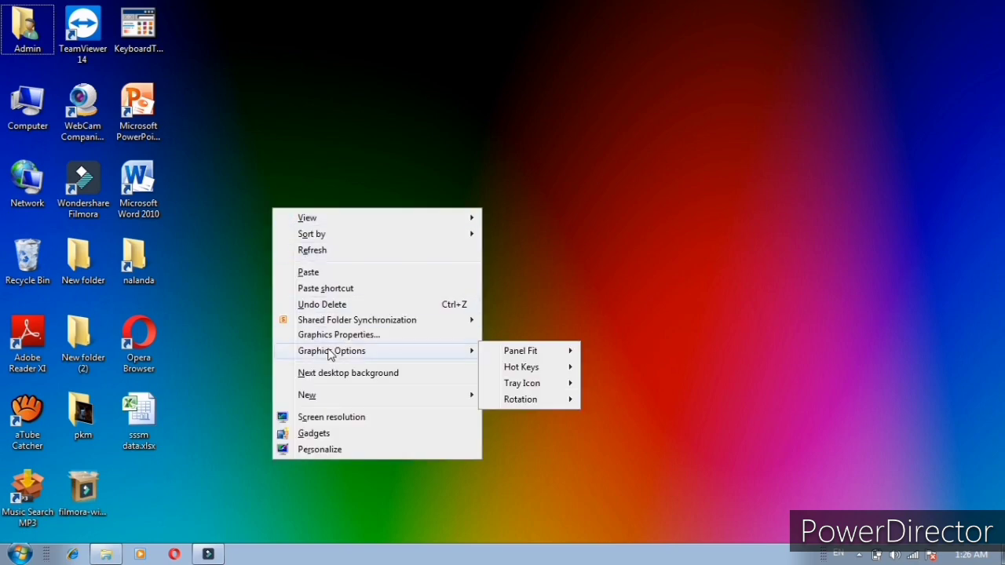
{"action": "left_click", "coordinate": [219, 290]}
{"action": "right_click", "coordinate": [187, 114]}
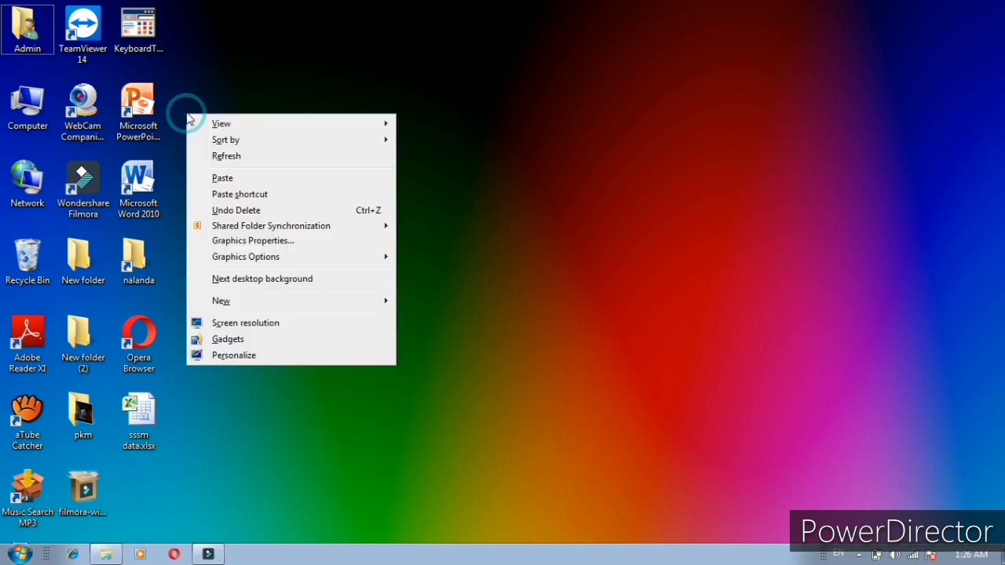
{"action": "left_click", "coordinate": [223, 156]}
Step: Undo the deletion of the nalanda shortcut's copy from the desktop
{"action": "right_click", "coordinate": [391, 56]}
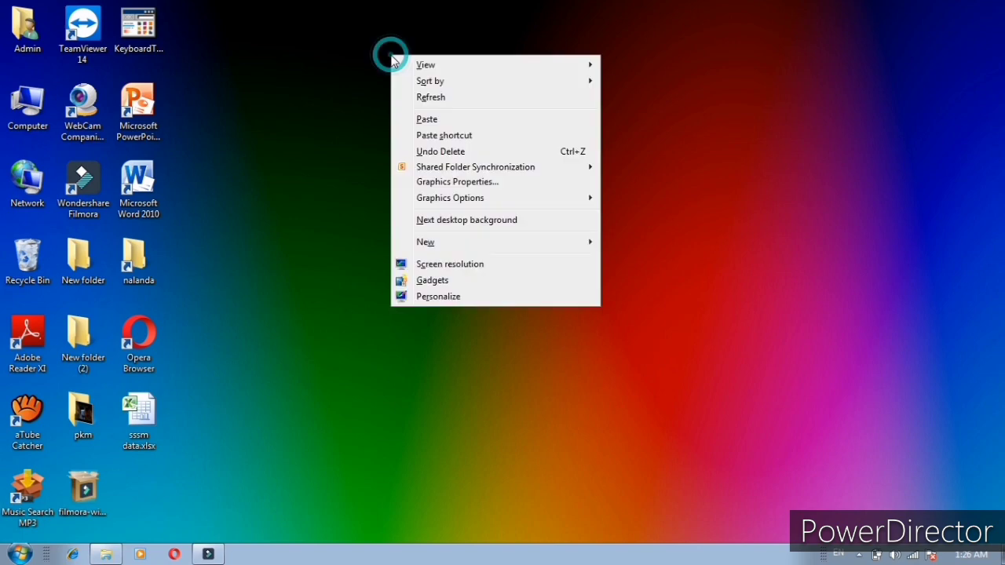
{"action": "mouse_move", "coordinate": [442, 202]}
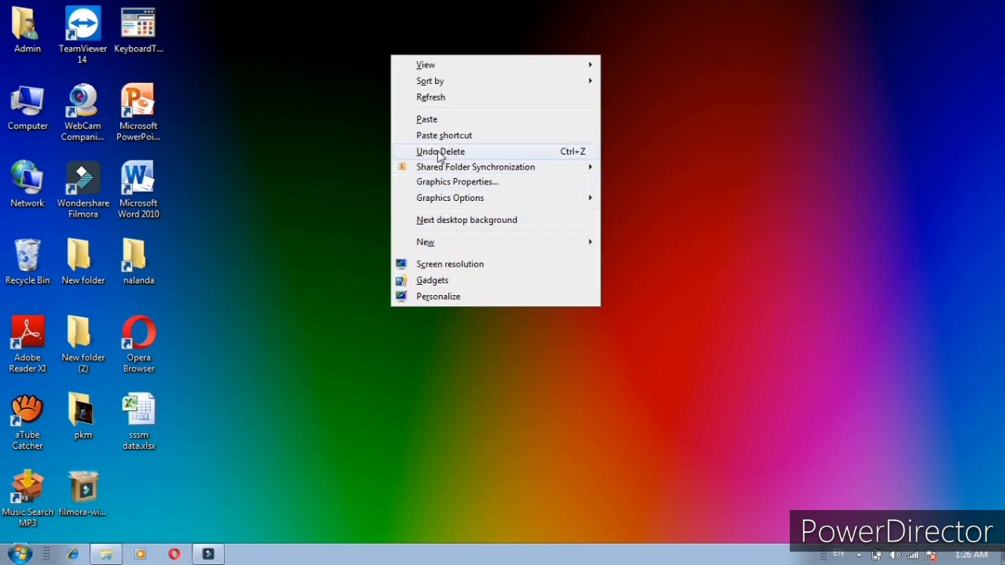
{"action": "left_click", "coordinate": [440, 153]}
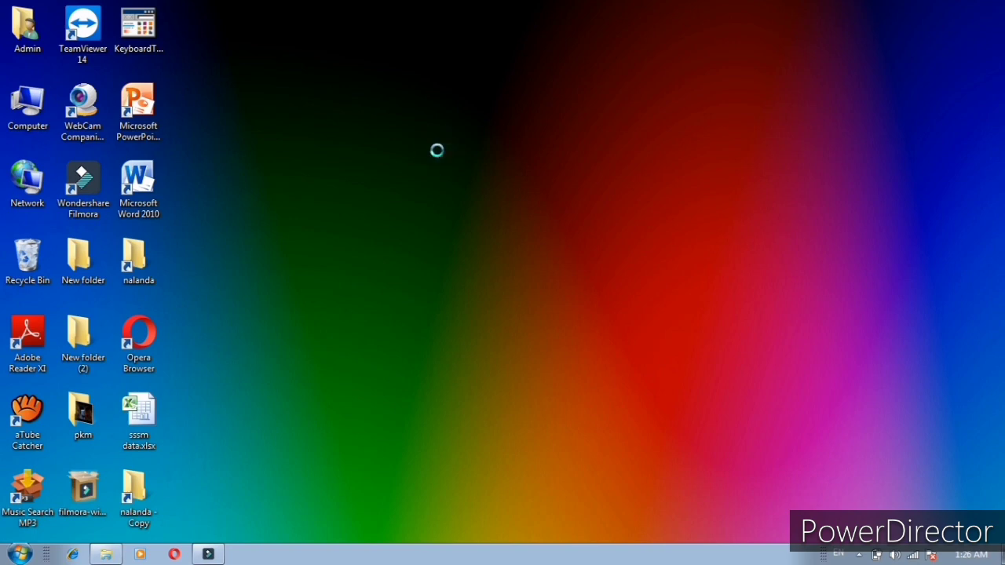
Step: Create a new folder named abc on the desktop and move it slightly to the left
{"action": "right_click", "coordinate": [437, 150]}
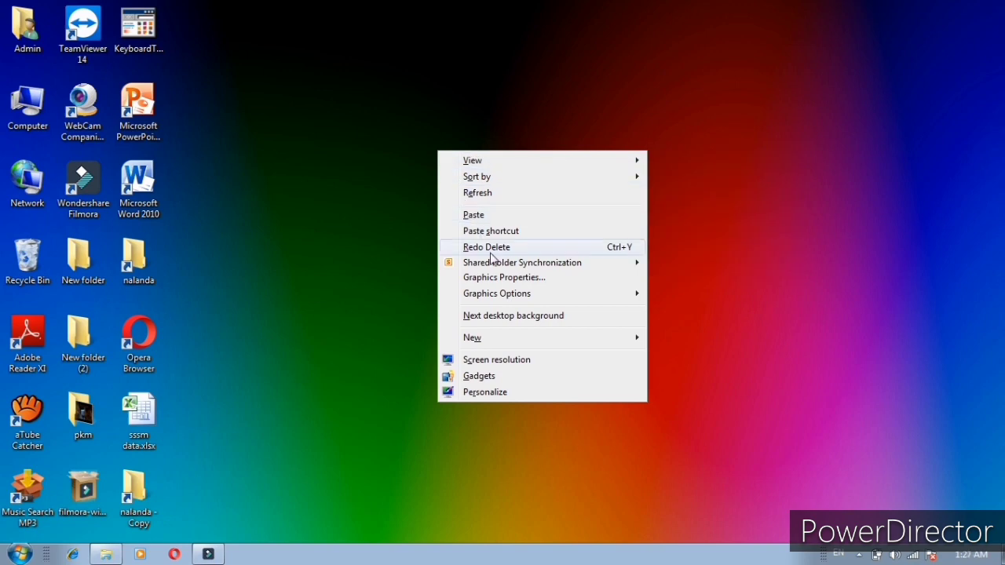
{"action": "mouse_move", "coordinate": [506, 339]}
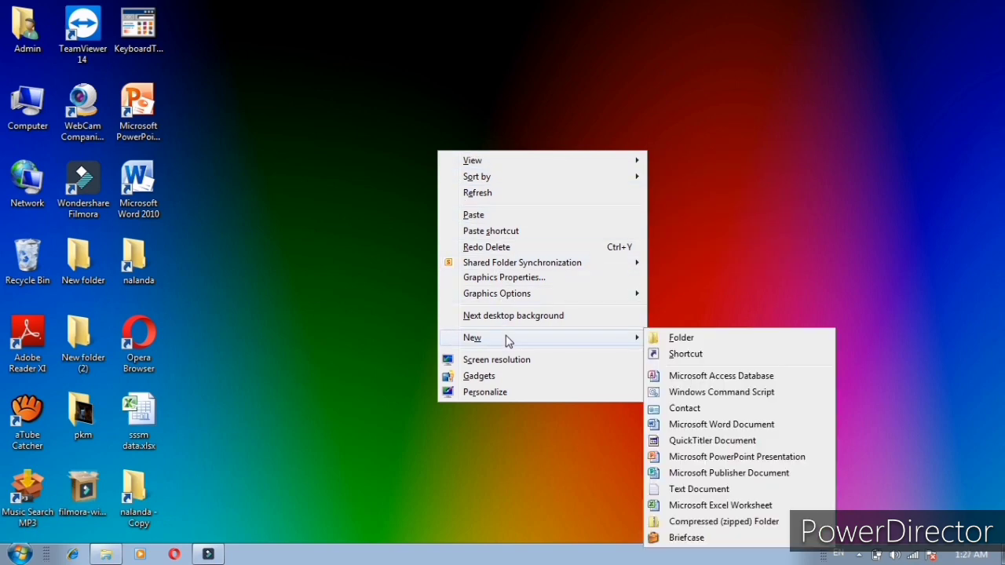
{"action": "left_click", "coordinate": [656, 338]}
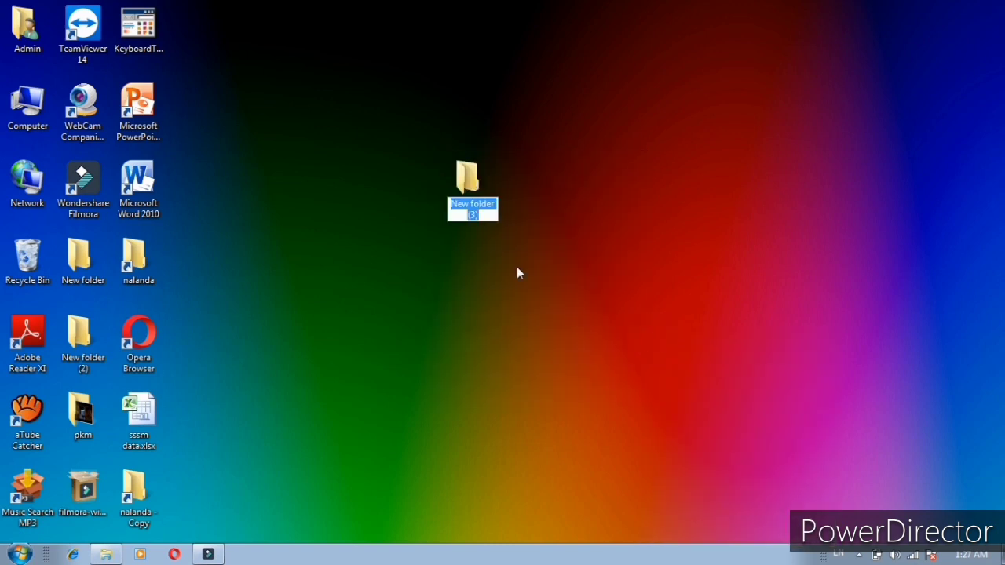
{"action": "type", "text": "abc"}
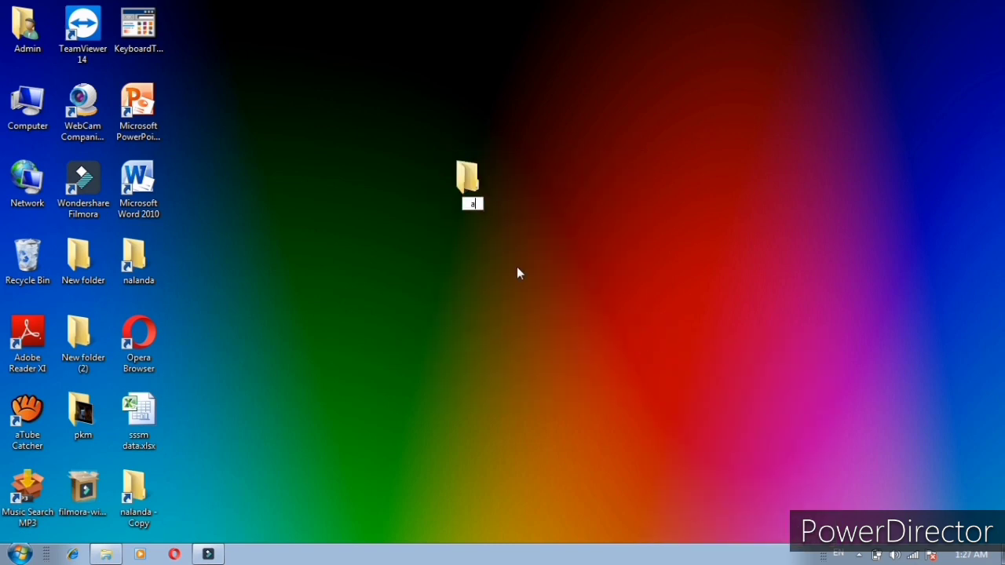
{"action": "left_click", "coordinate": [517, 268]}
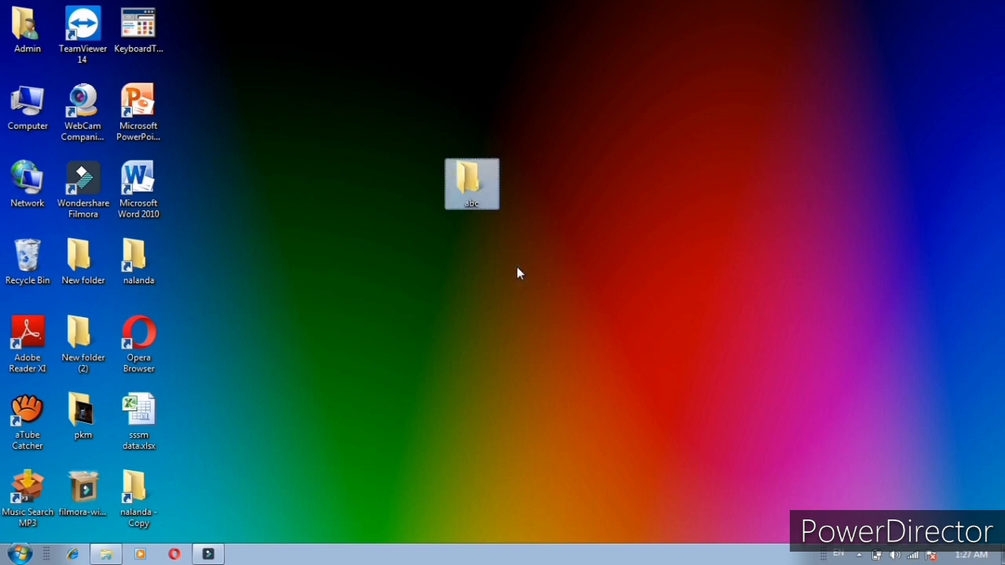
{"action": "left_click", "coordinate": [517, 268]}
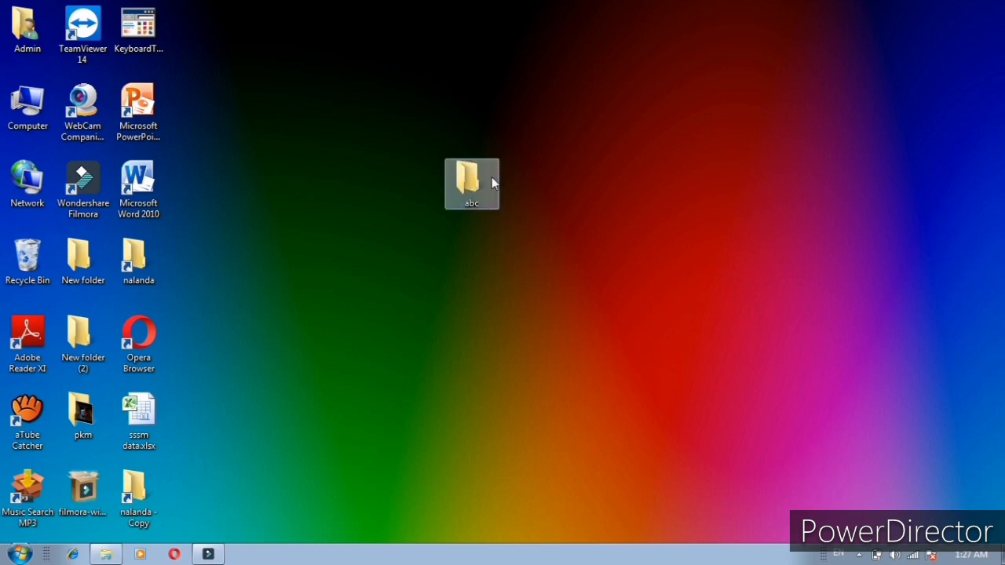
{"action": "left_click_drag", "start_coordinate": [491, 177], "coordinate": [436, 169]}
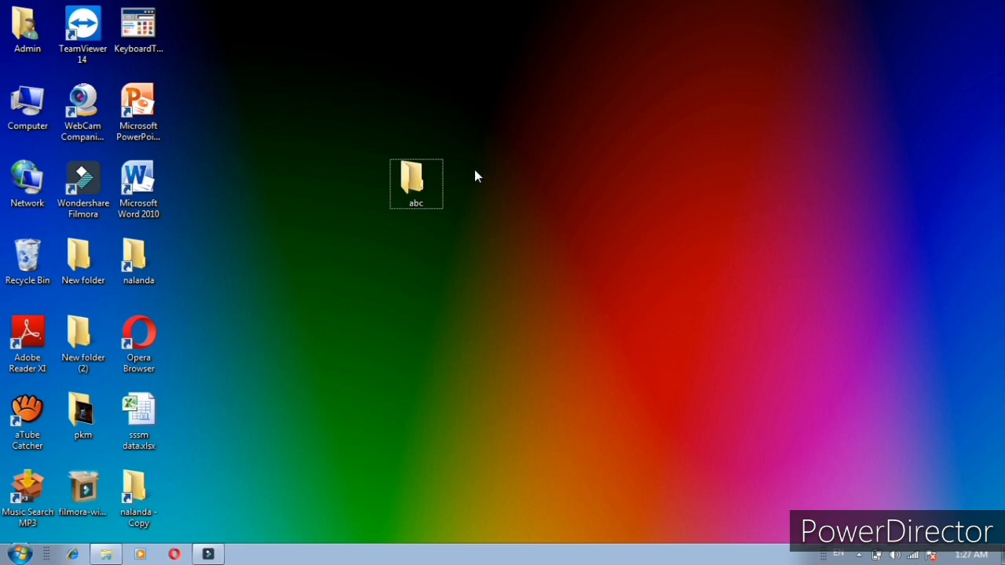
Step: Apply the Windows 7 Aero theme in the Personalization settings, then close them and refresh the desktop
{"action": "right_click", "coordinate": [568, 25]}
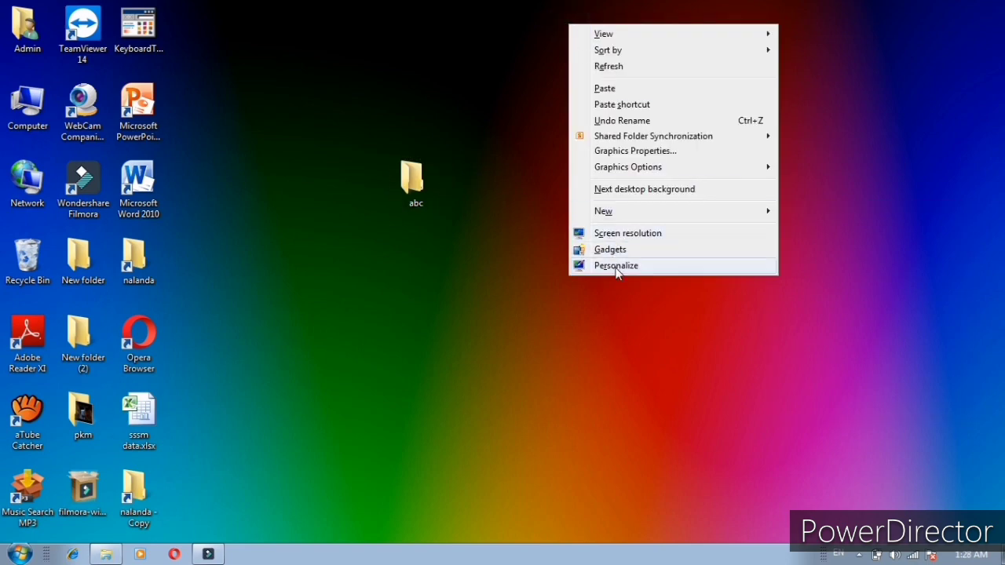
{"action": "right_click", "coordinate": [541, 195]}
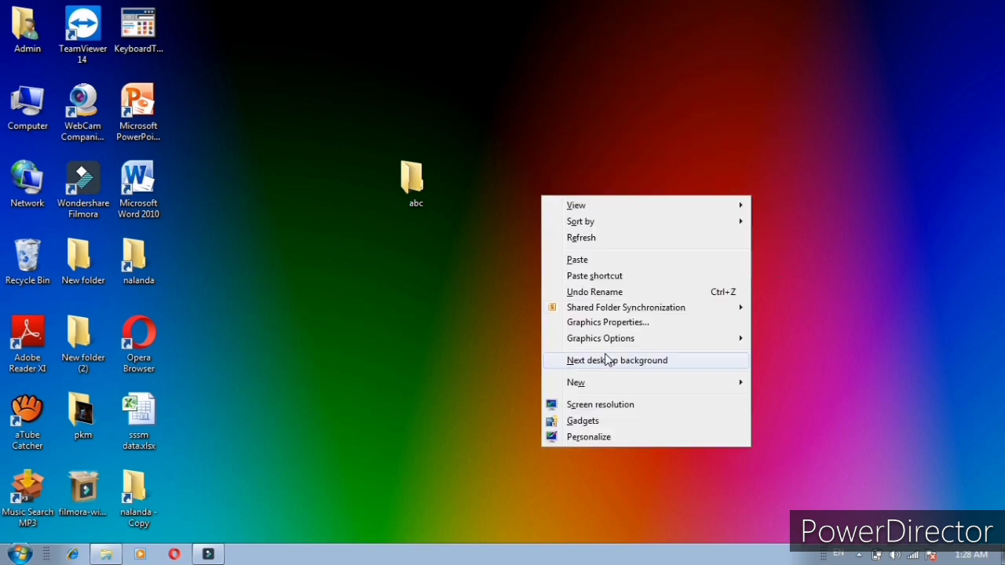
{"action": "left_click", "coordinate": [604, 438]}
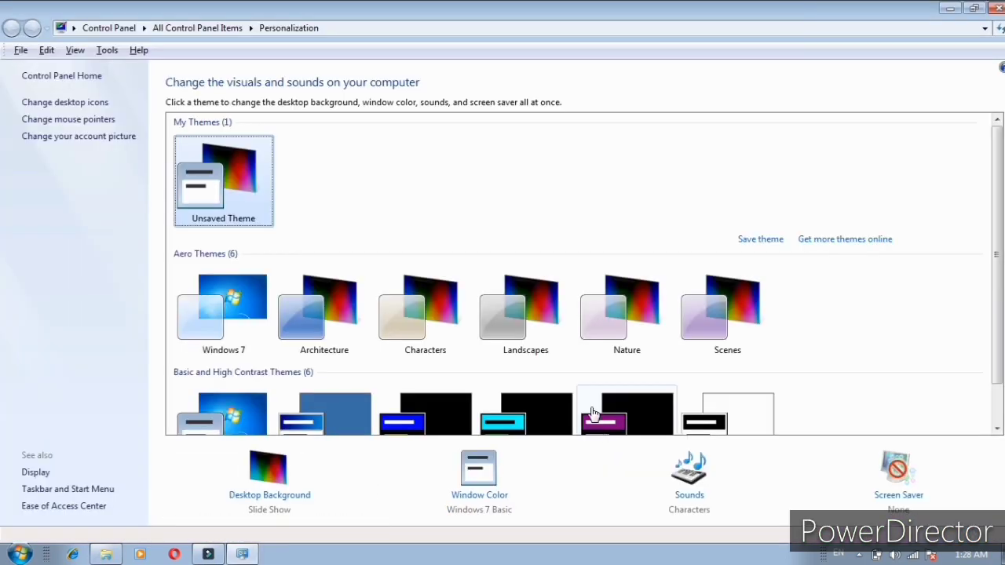
{"action": "left_click", "coordinate": [246, 314]}
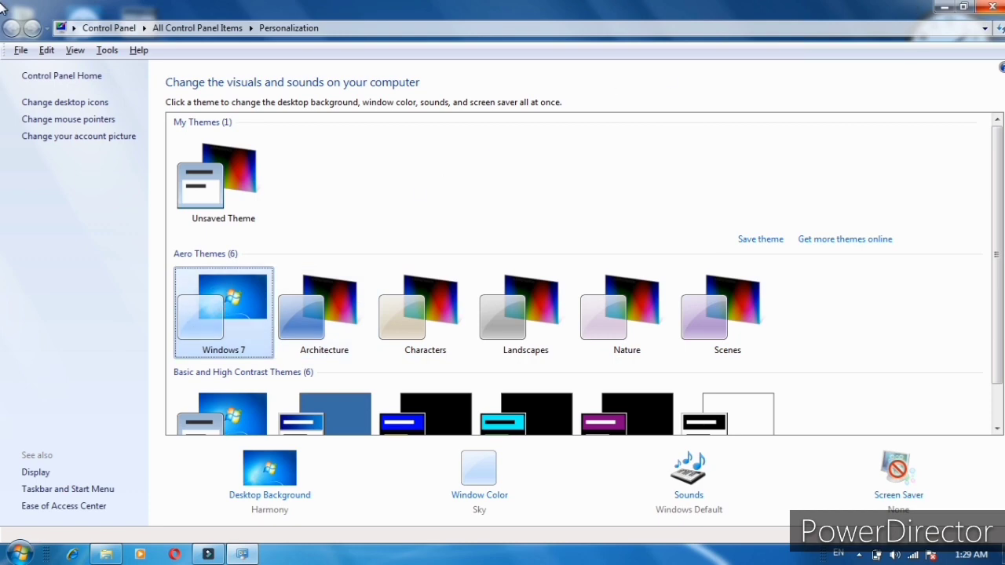
{"action": "left_click", "coordinate": [994, 6]}
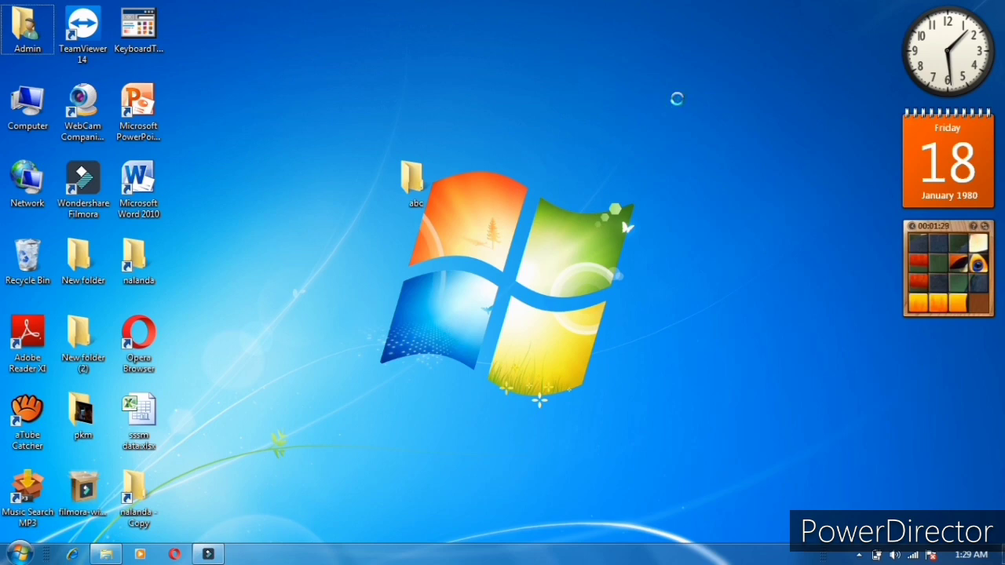
{"action": "right_click", "coordinate": [677, 98]}
{"action": "left_click", "coordinate": [696, 141]}
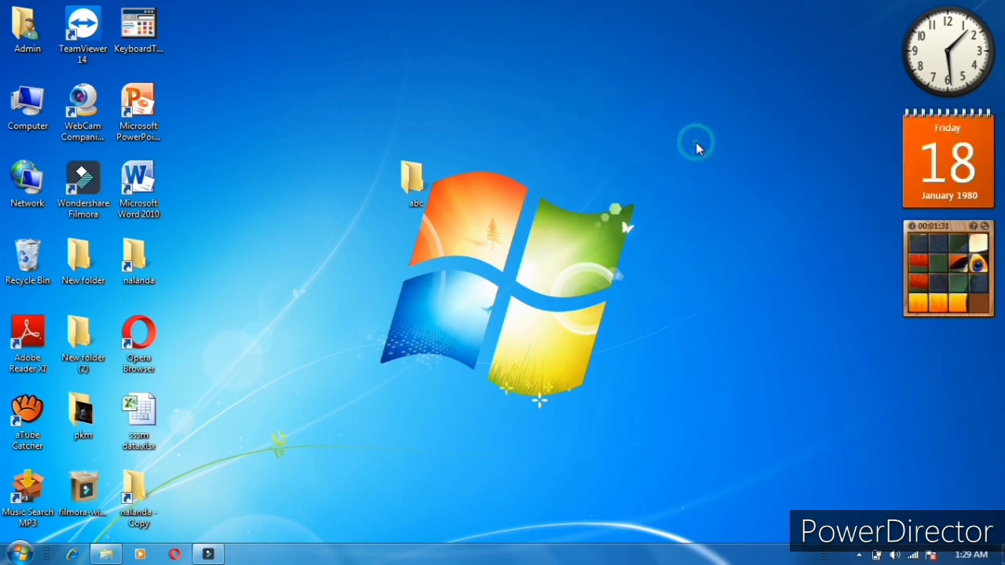